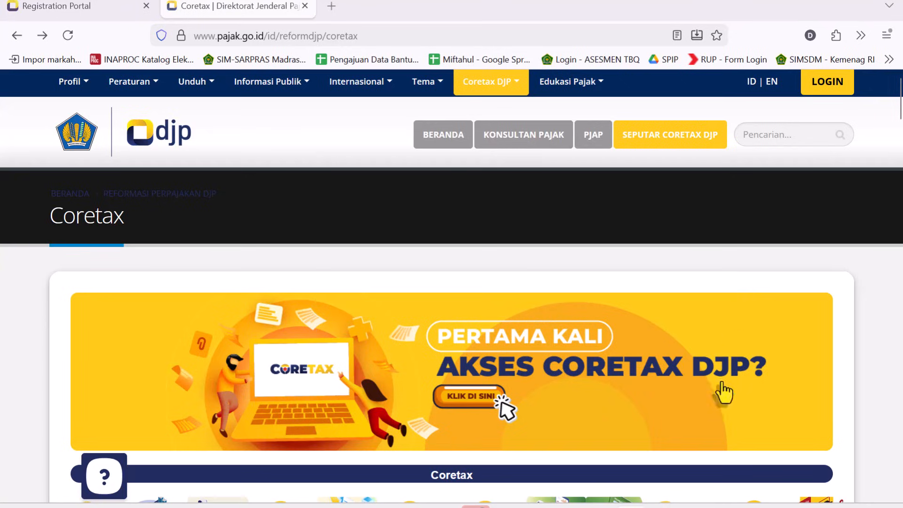
- Open the eBupot page for BP A2 - Bukti Pemotongan A2 Masa Pajak Terakhir in Coretax
left_click(487, 449)
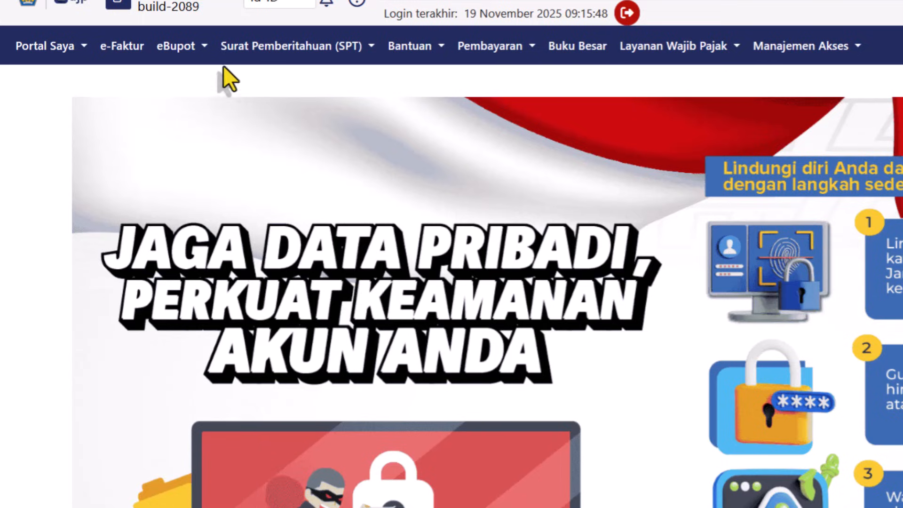
left_click(202, 53)
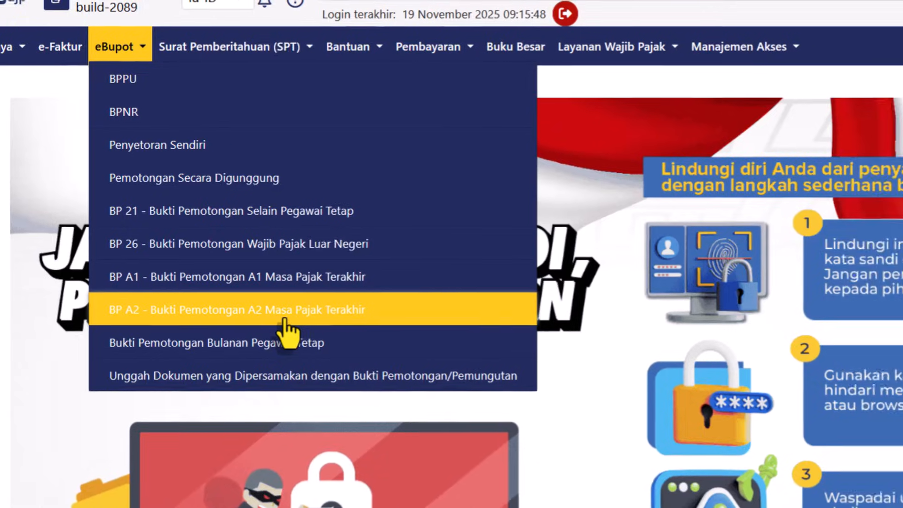
left_click(347, 318)
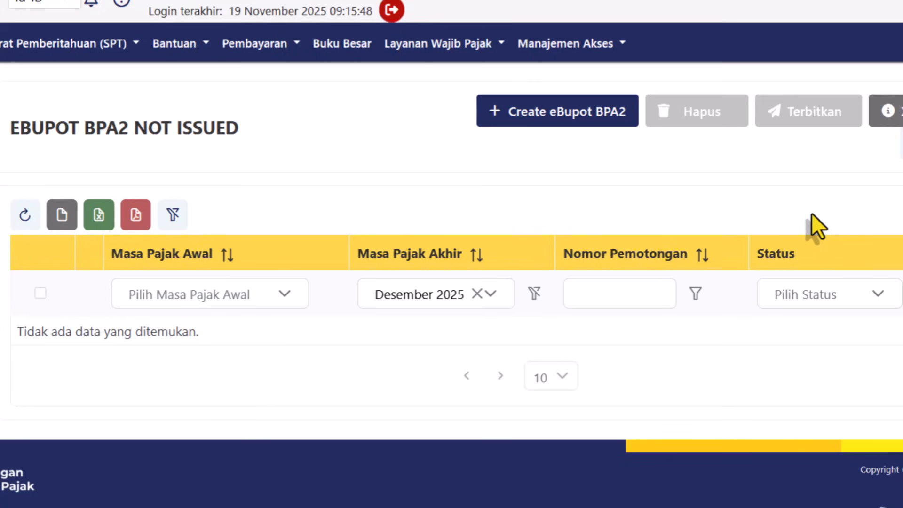
left_click(902, 149)
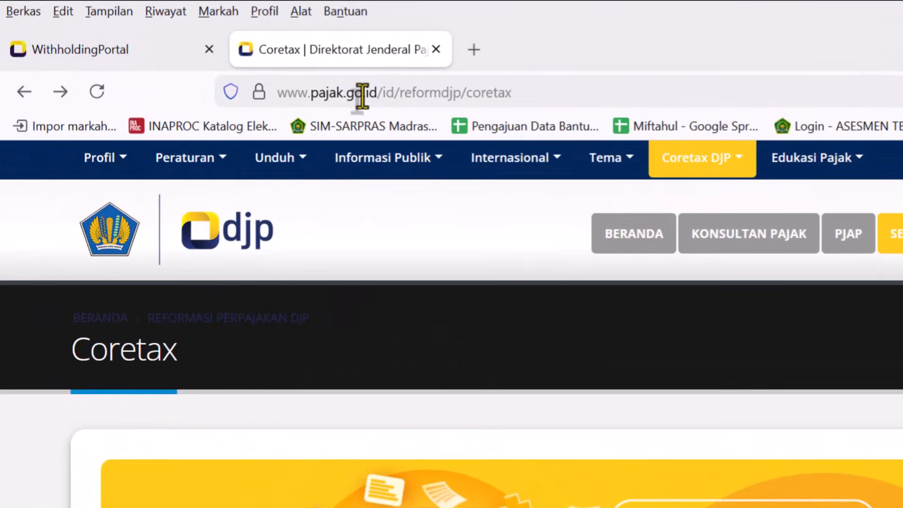
- Open the Template XML dan Converter Excel ke XML page from the DJP Coretax page and find its download table
mouse_move(747, 172)
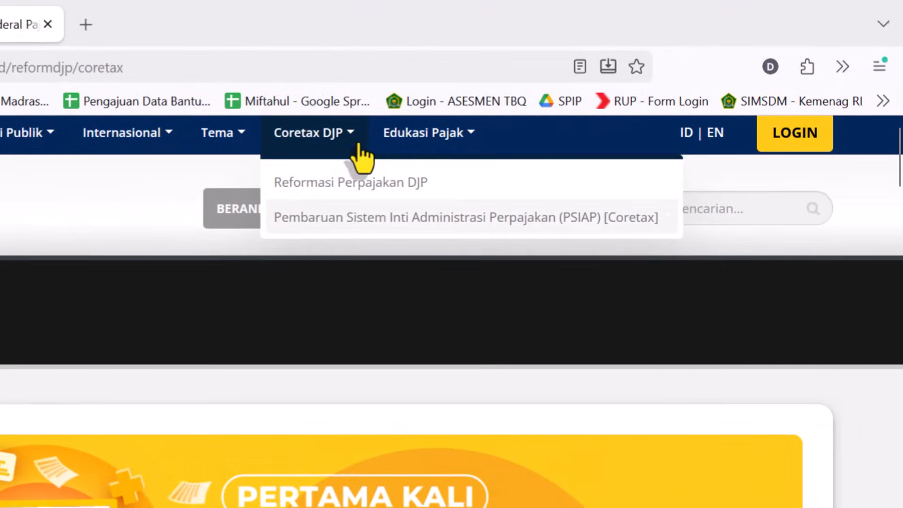
mouse_move(359, 228)
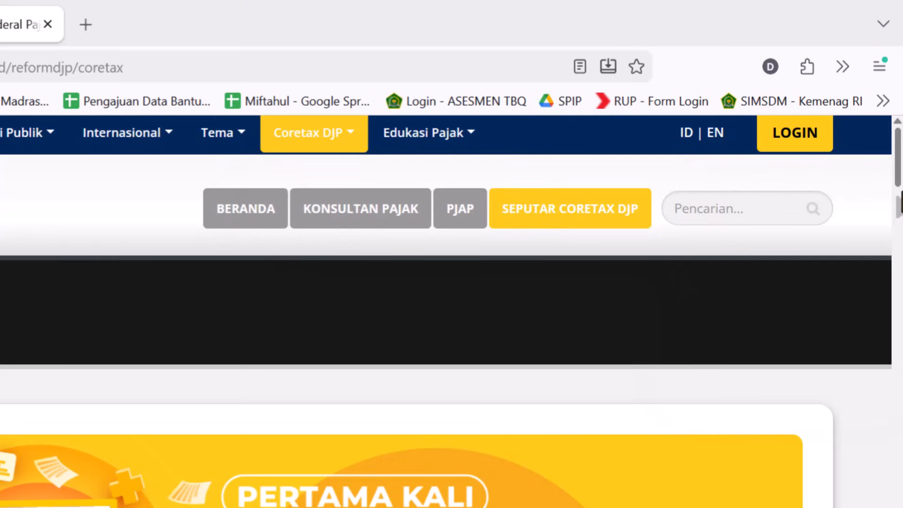
left_click_drag(899, 184, 899, 499)
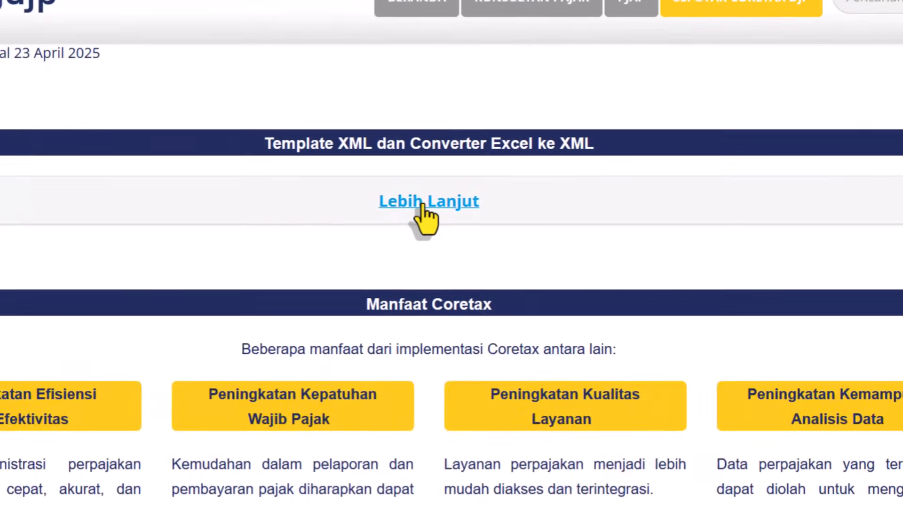
left_click(422, 203)
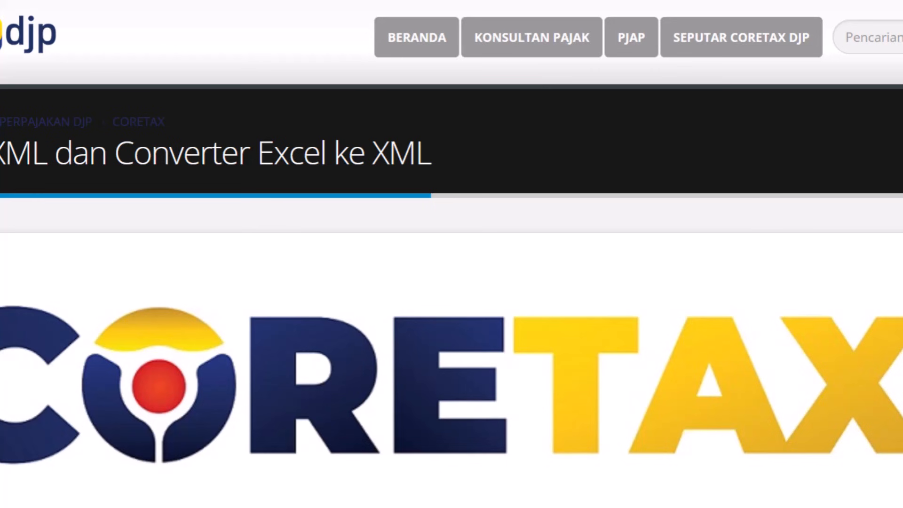
scroll(452, 282, "down", 15)
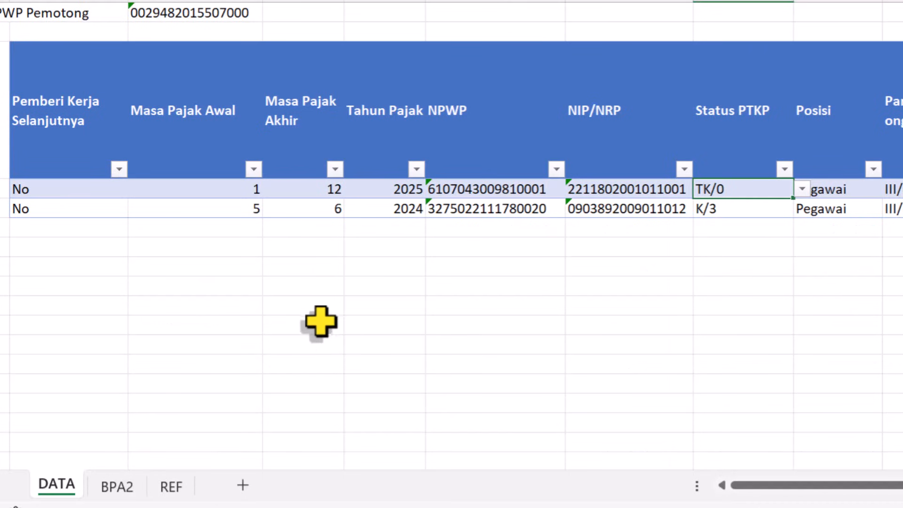
- Switch to the BPA2 converter workbook in Excel and review the DATA sheet, the BPA2 filling instructions and the REF tax object codes
left_click(175, 272)
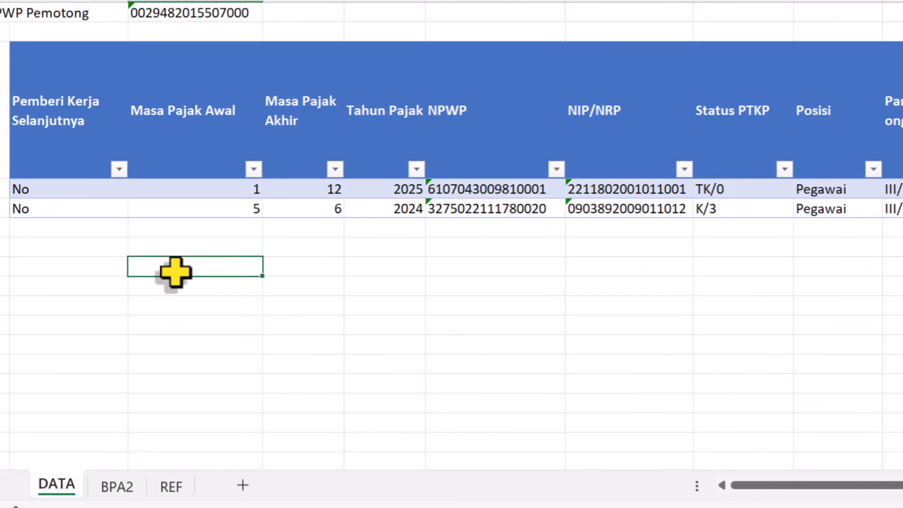
key("Up")
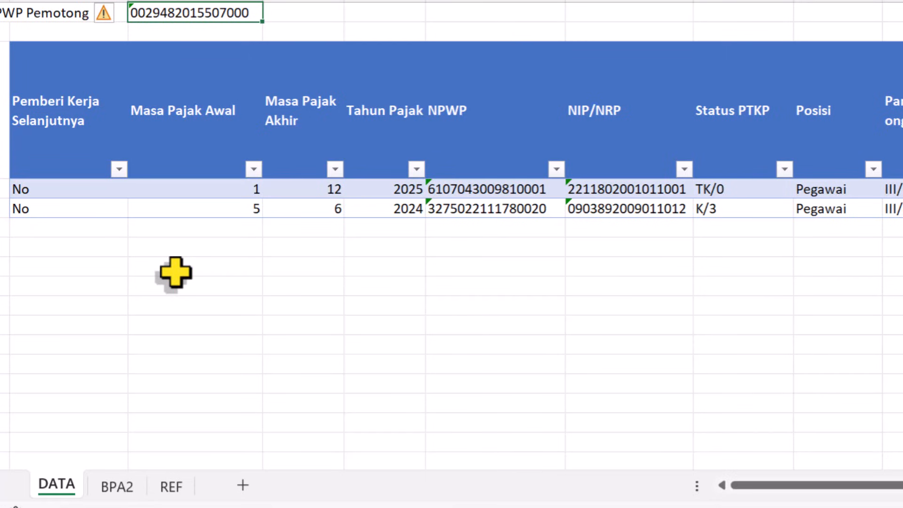
left_click(51, 305)
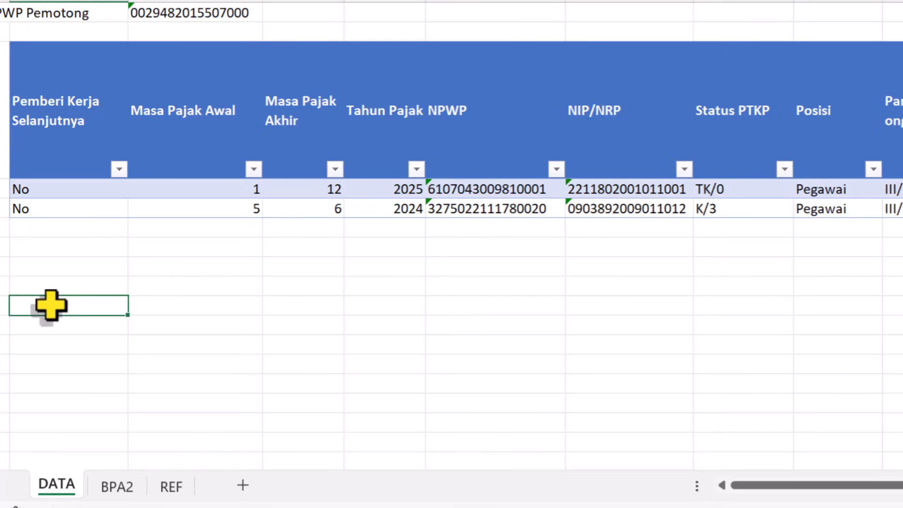
left_click(117, 489)
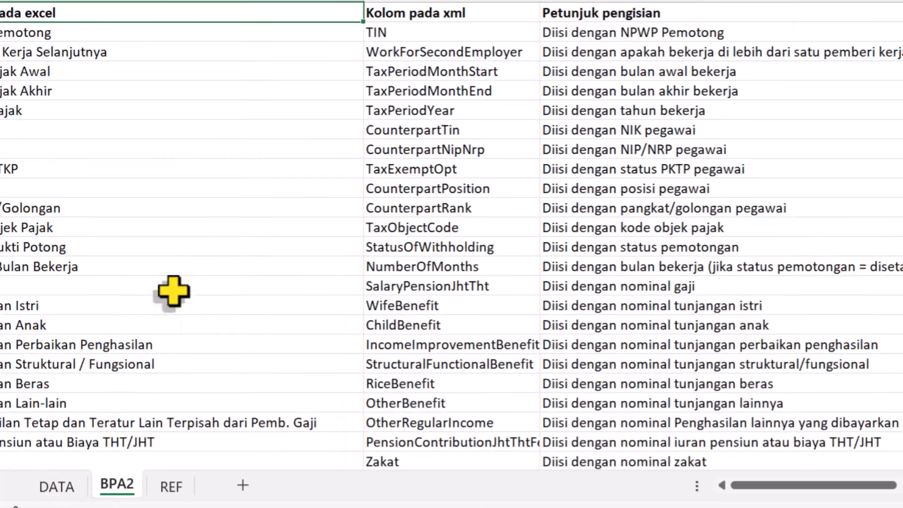
left_click(183, 143)
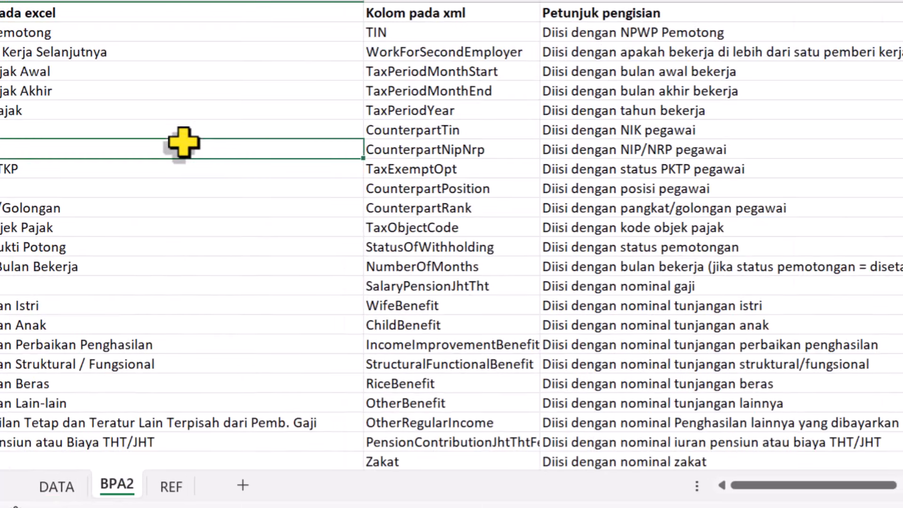
left_click(172, 487)
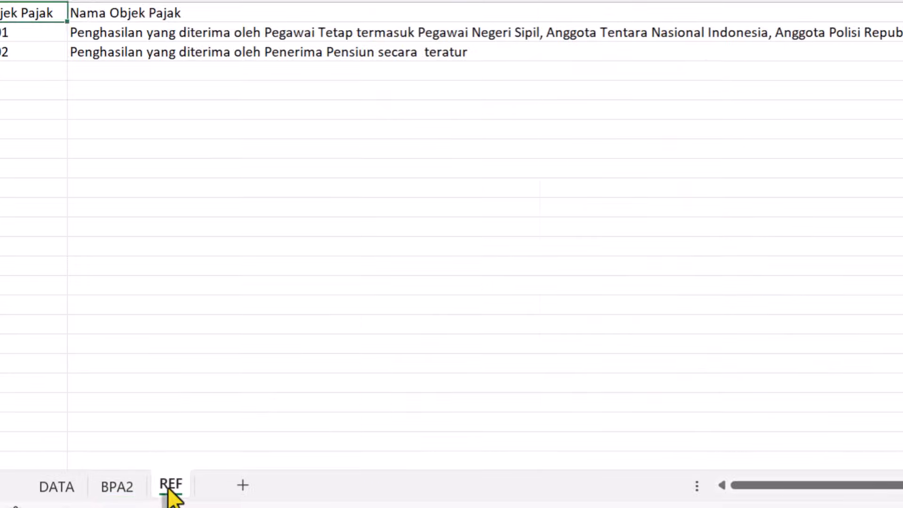
left_click(31, 94)
key("Up")
key("Up")
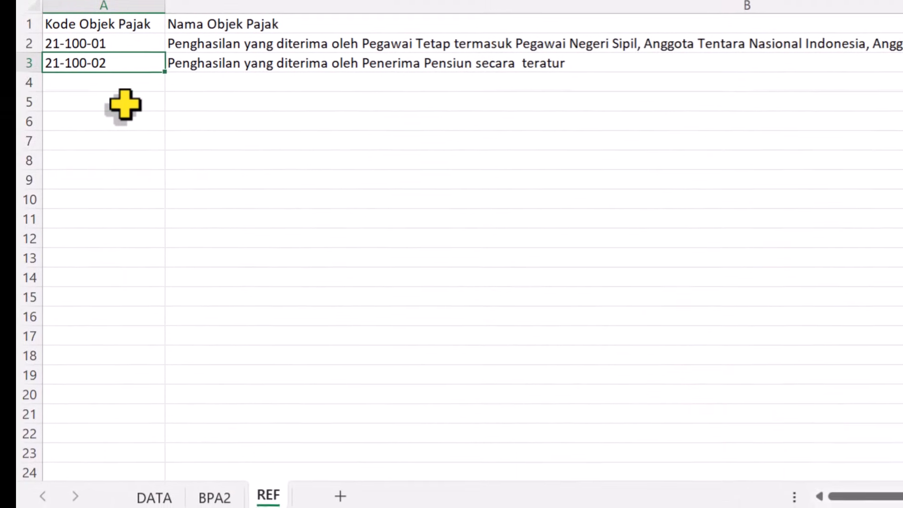
key("Up")
key("Down")
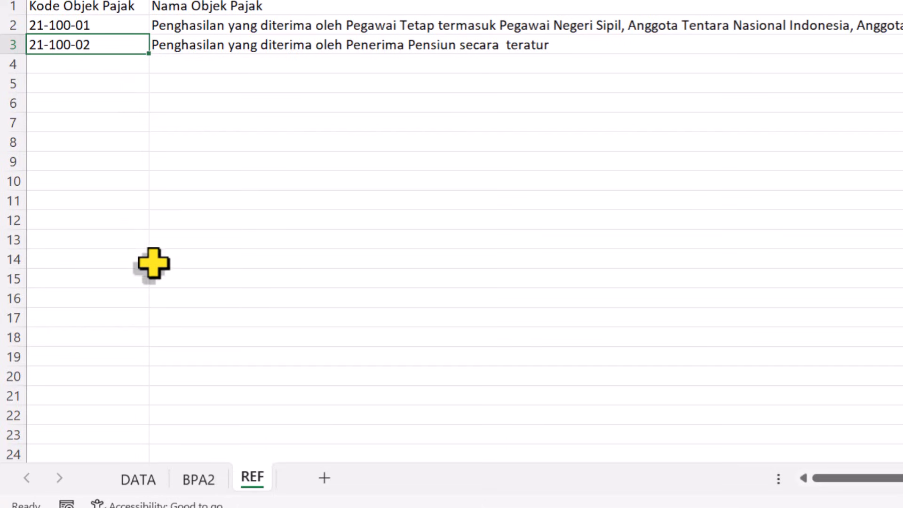
- Examine the DATA sheet's column headers and sample rows, from Pemberi Kerja Selanjutnya across to the salary and allowance columns
left_click(138, 479)
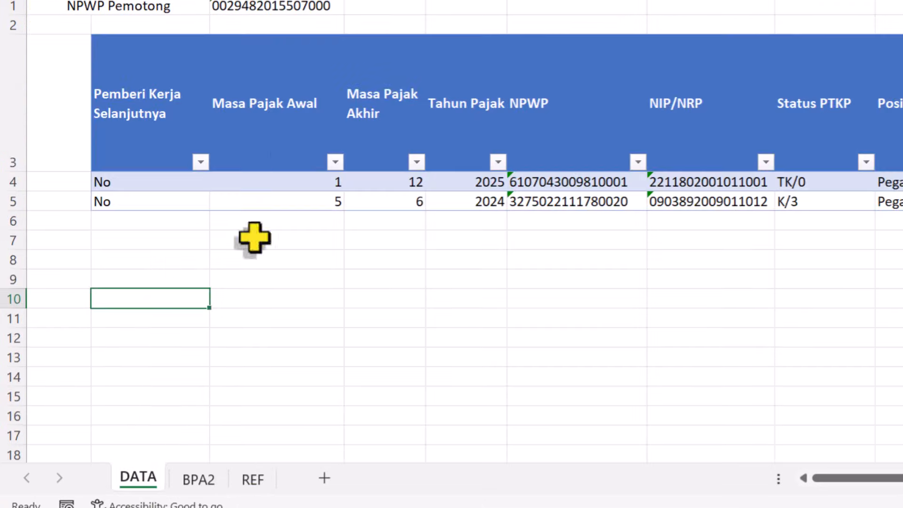
left_click(245, 214)
key("Up")
key("Up")
key("Up")
key("Up")
key("Up")
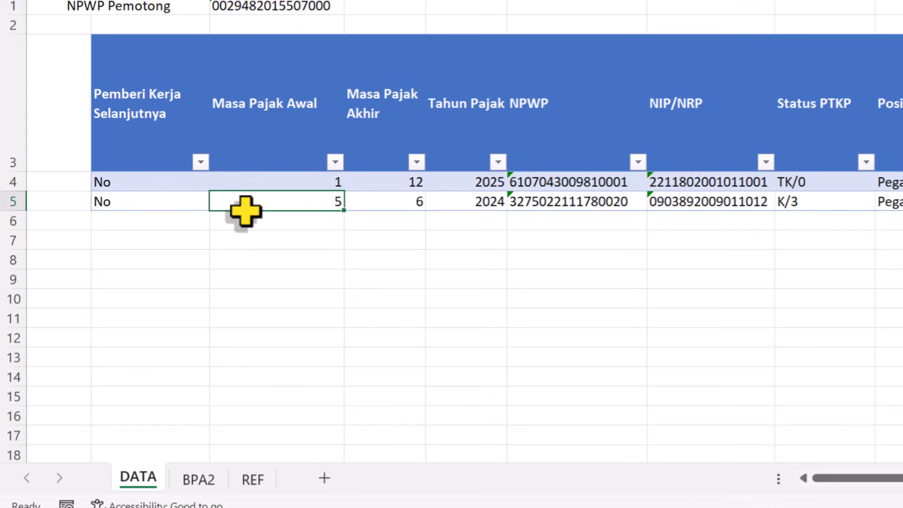
key("Right")
key("Right")
key("Right")
key("Right")
key("Right")
key("Right")
key("Right")
key("Right")
key("Right")
key("Right")
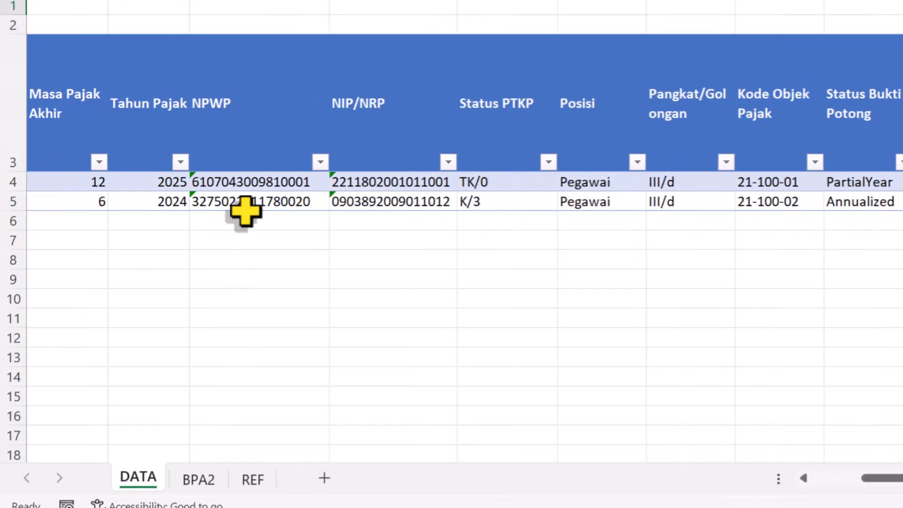
key("Right")
key("Right")
key("Right")
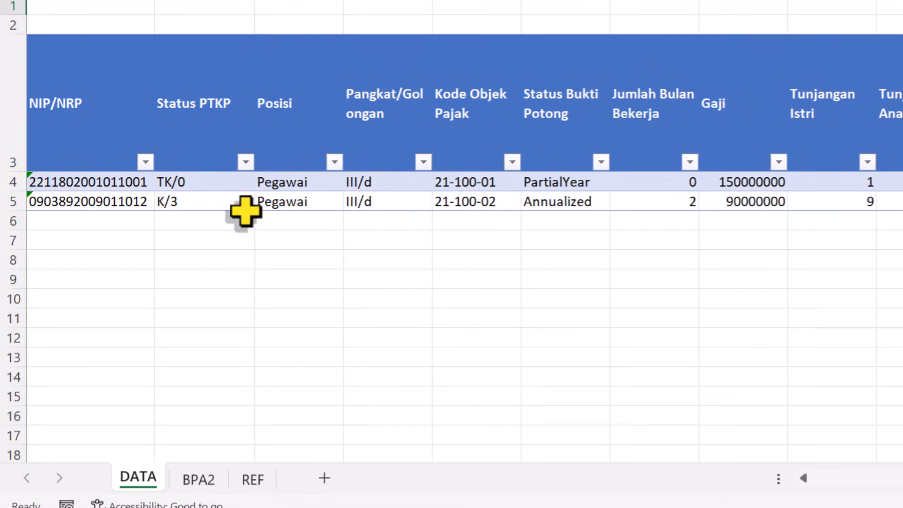
key("Left")
key("Left")
key("Left")
key("Left")
key("Left")
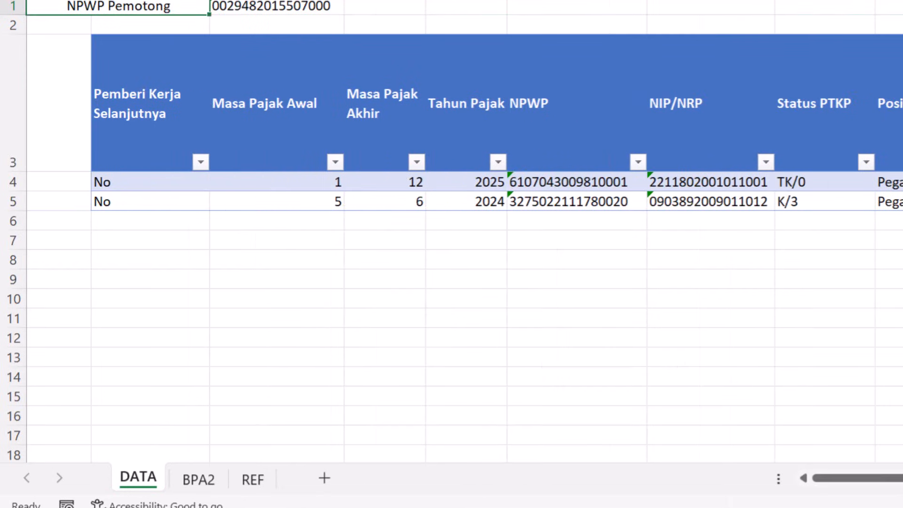
- Examine the recipient identity and PPh Pasal 21 income sections of the withholding form, and return to the Excel workbook
left_click(775, 433)
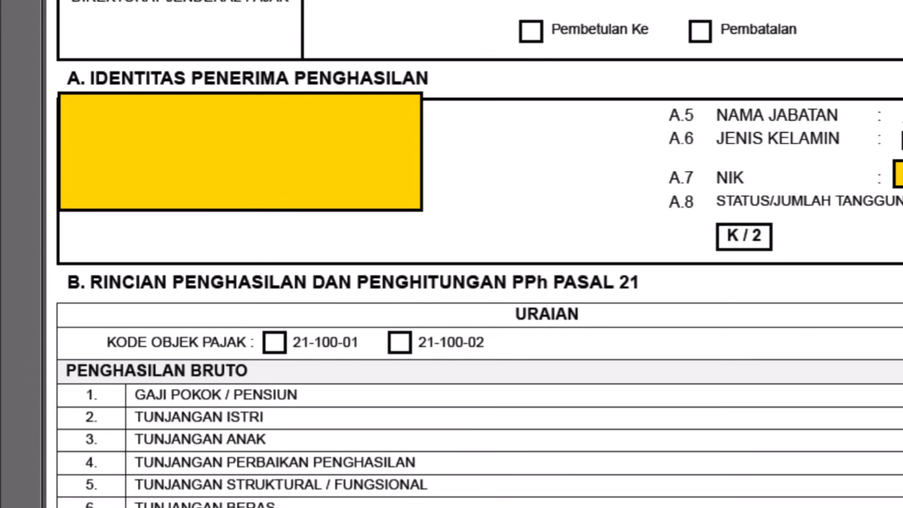
scroll(474, 254, "down", 3)
scroll(474, 254, "up", 2)
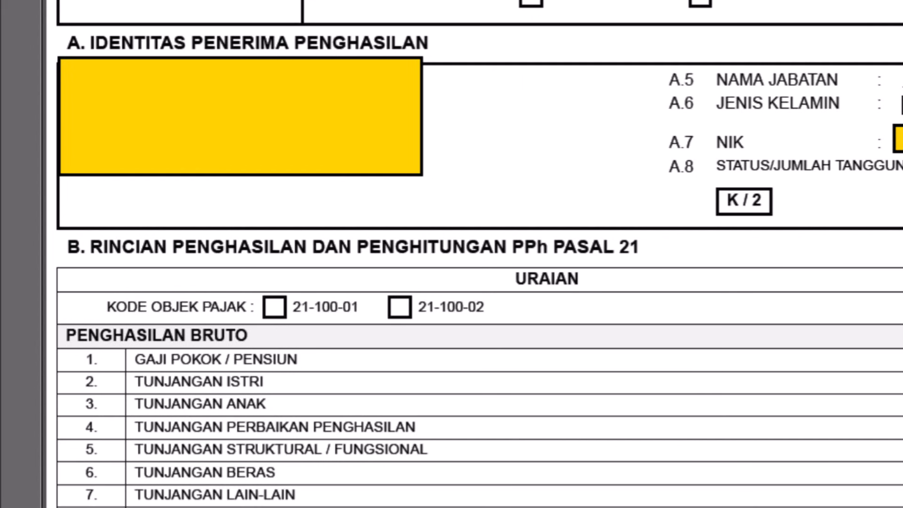
scroll(474, 254, "down", 6)
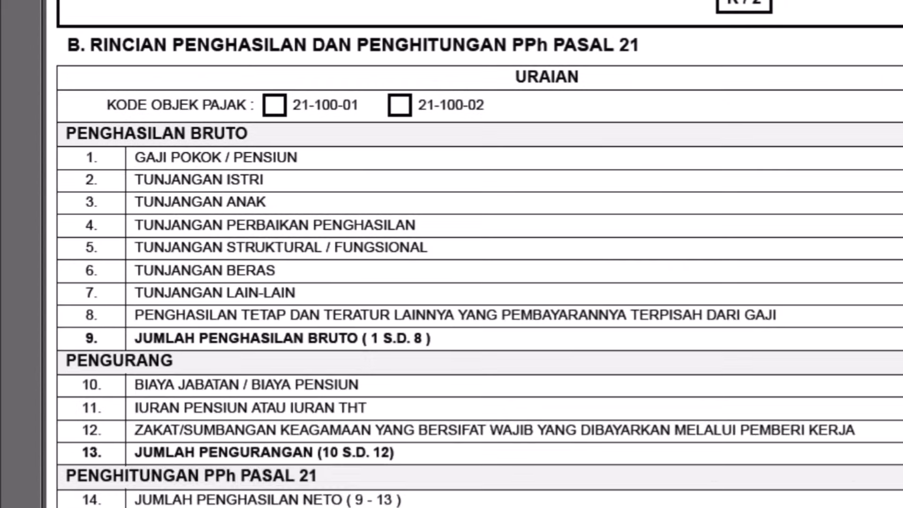
scroll(475, 254, "up", 7)
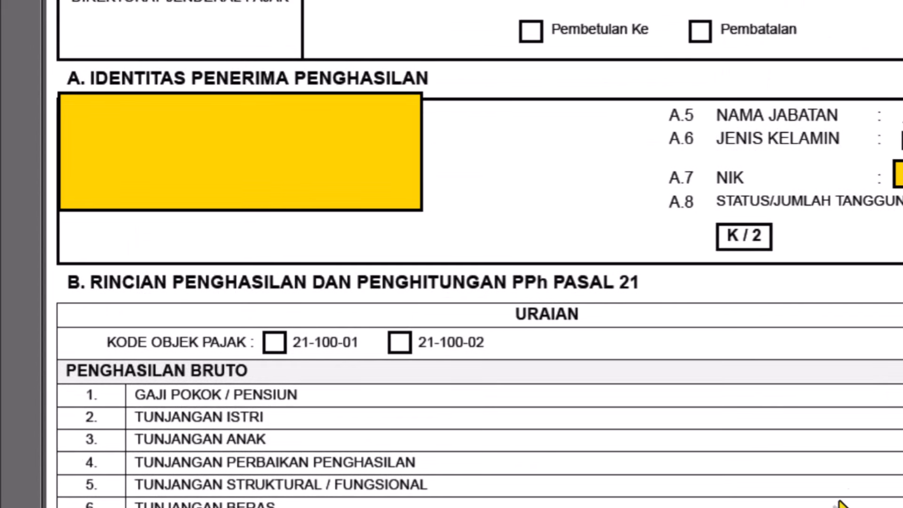
mouse_move(837, 507)
left_click(755, 455)
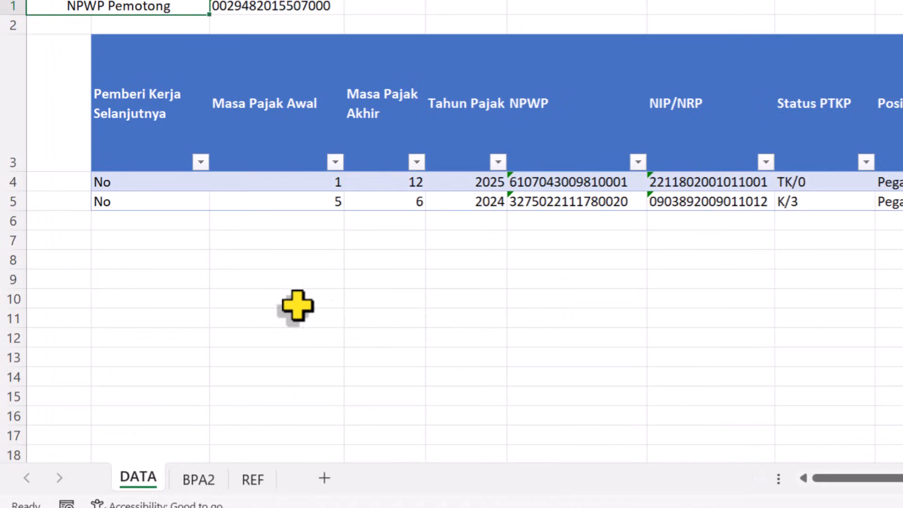
- Examine the NPWP Pemotong cell and the Pemberi Kerja Selanjutnya entries in the DATA sheet
left_click(188, 316)
key("Up")
key("Up")
key("Up")
key("Up")
key("Up")
key("Up")
key("Up")
key("Up")
key("Up")
key("Up")
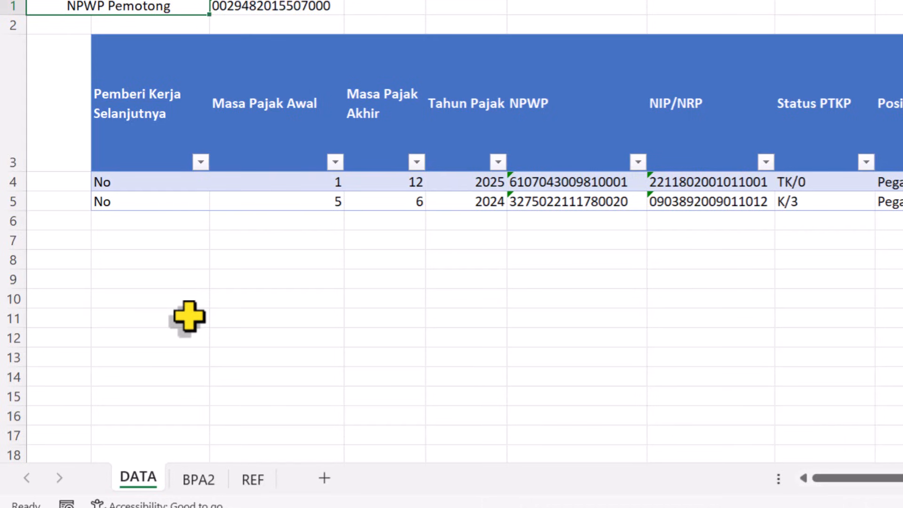
key("Right")
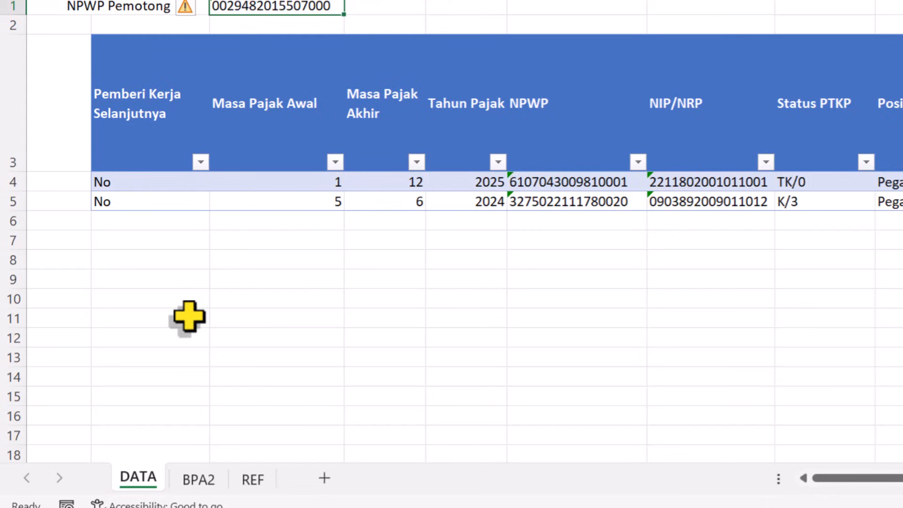
key("Down")
key("Down")
key("Down")
key("Down")
key("Left")
key("Up")
key("Up")
key("Down")
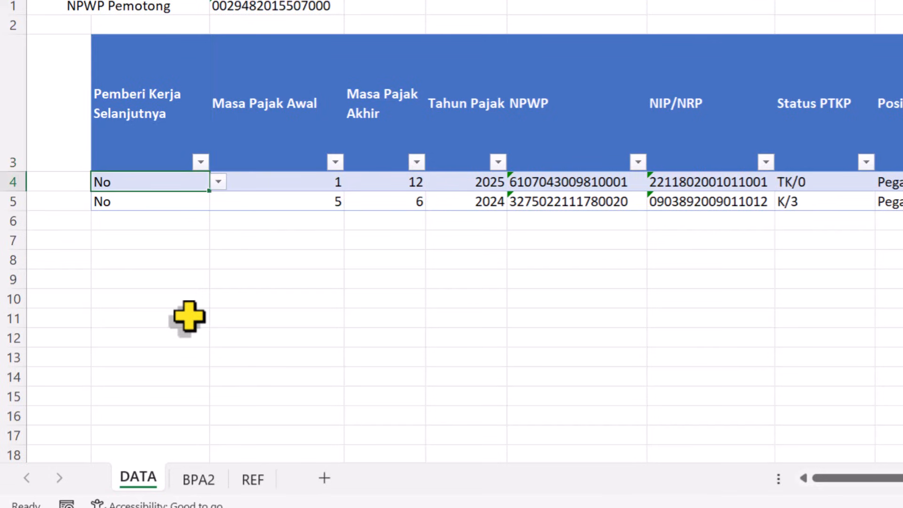
- Switch Pemberi Kerja Selanjutnya in row 4 to Yes and back to No
left_click(219, 184)
left_click(114, 200)
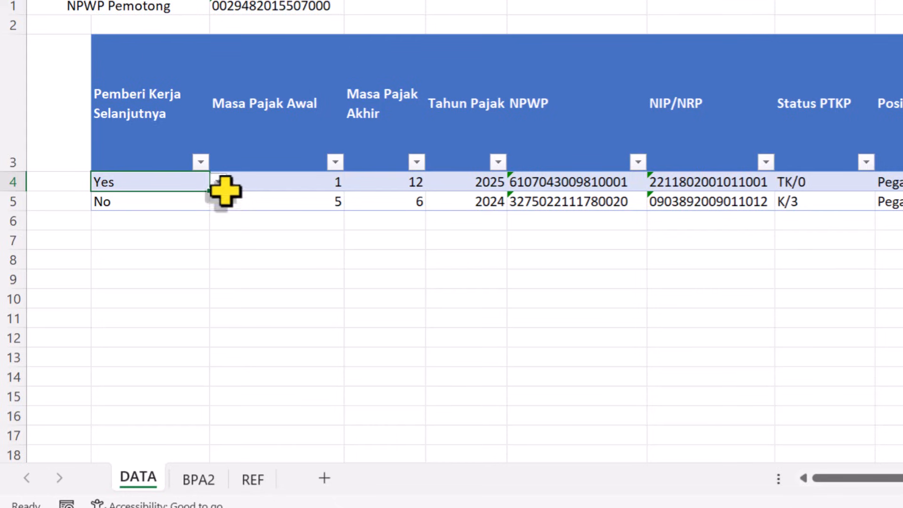
left_click(220, 185)
left_click(139, 214)
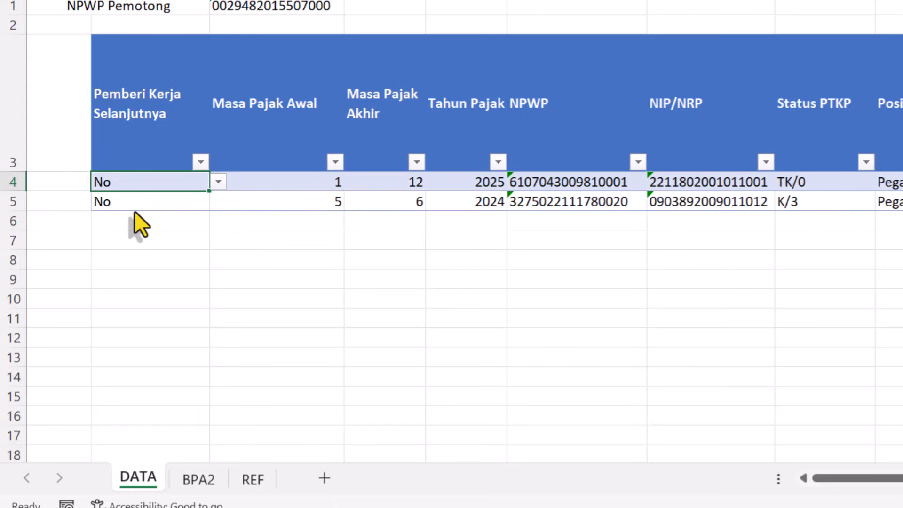
- Examine the Masa Pajak Awal and Masa Pajak Akhir cells in row 4
key("Tab")
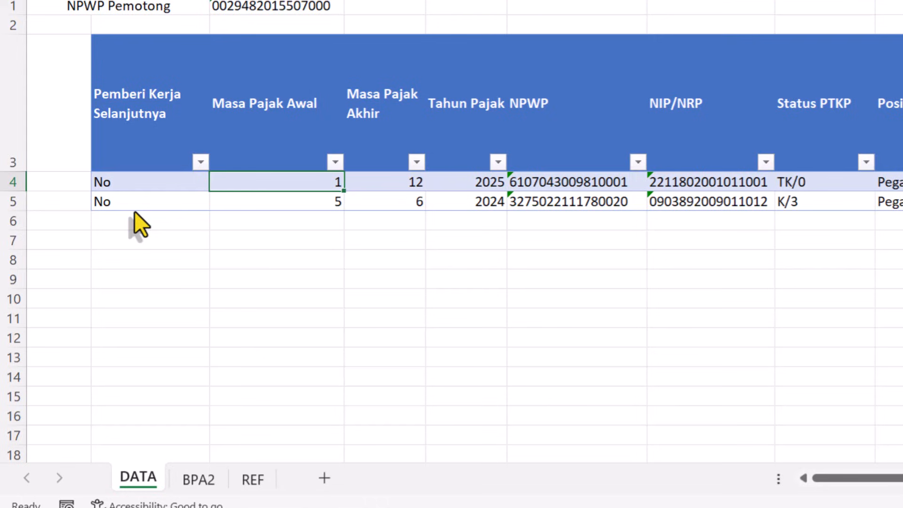
key("shift+Tab")
key("Tab")
key("Tab")
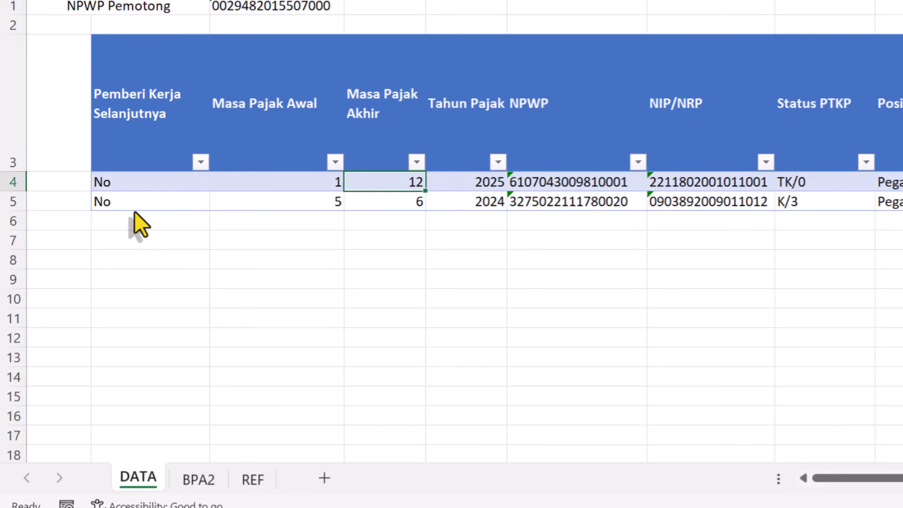
key("Left")
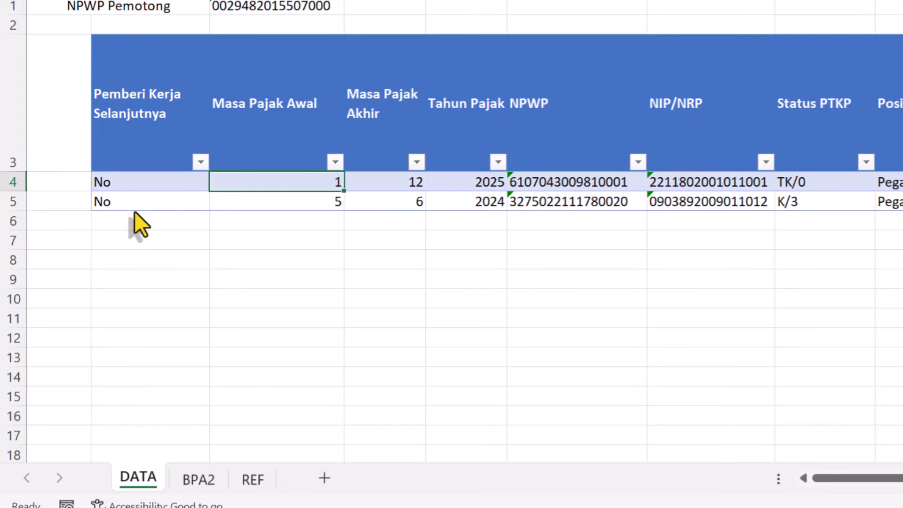
- Examine the Masa Pajak Akhir, Tahun Pajak, NPWP and NIP/NRP cells in row 4, checking the NIK field on the withholding form
key("Right")
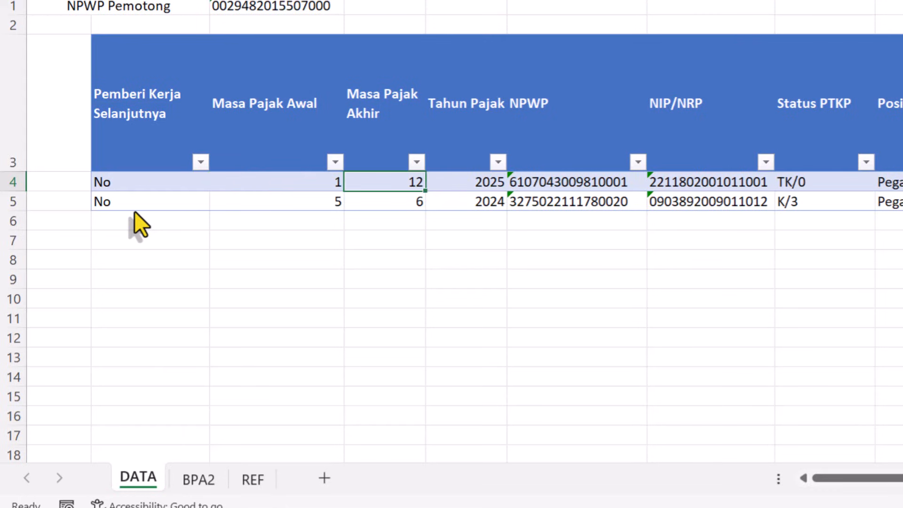
key("Right")
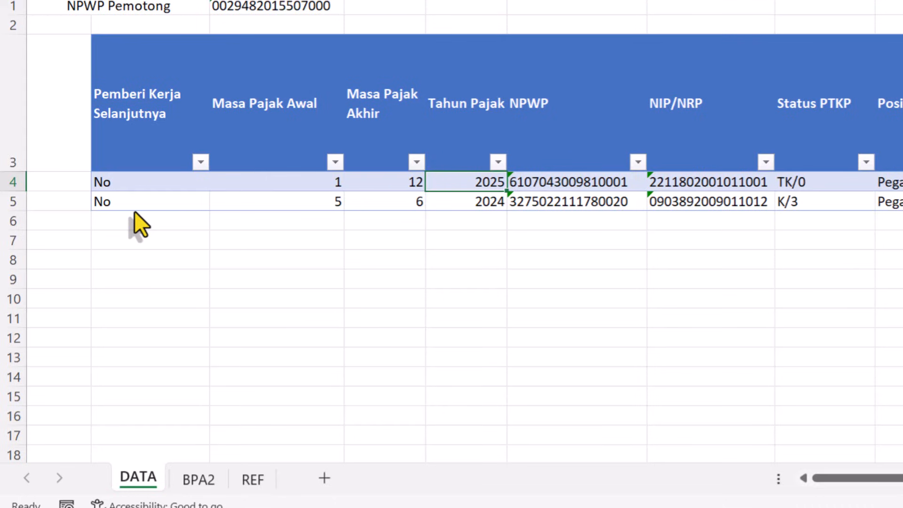
key("Right")
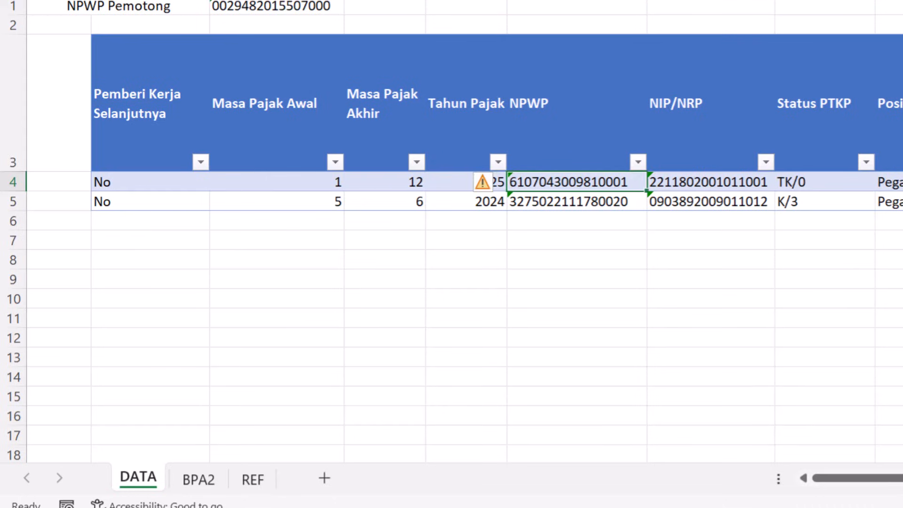
left_click(772, 494)
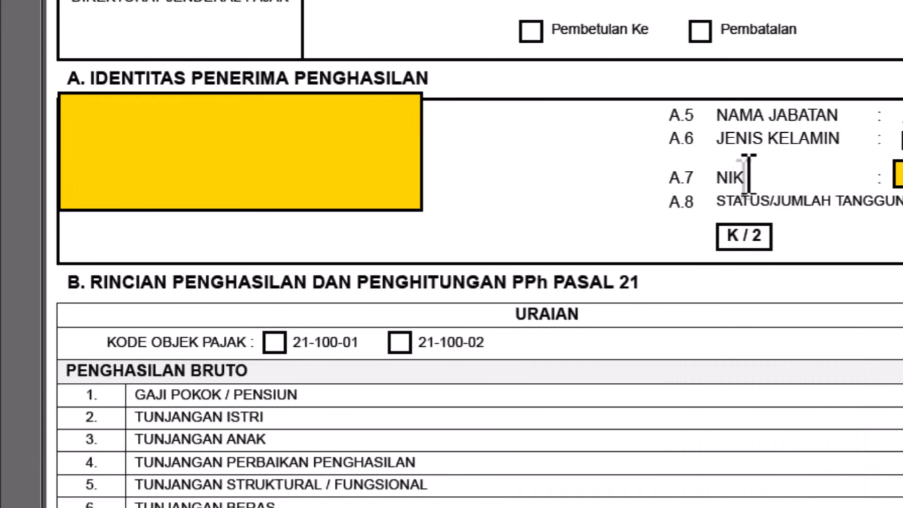
key("alt+Tab")
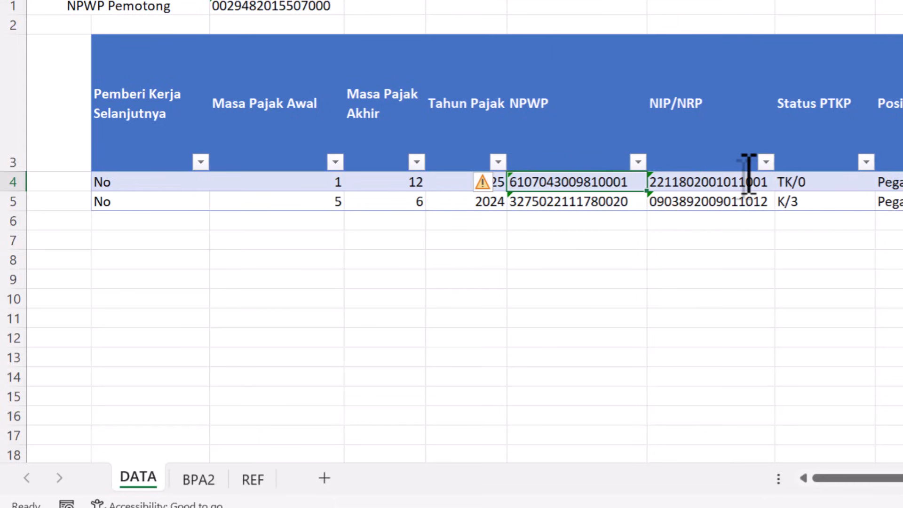
key("Right")
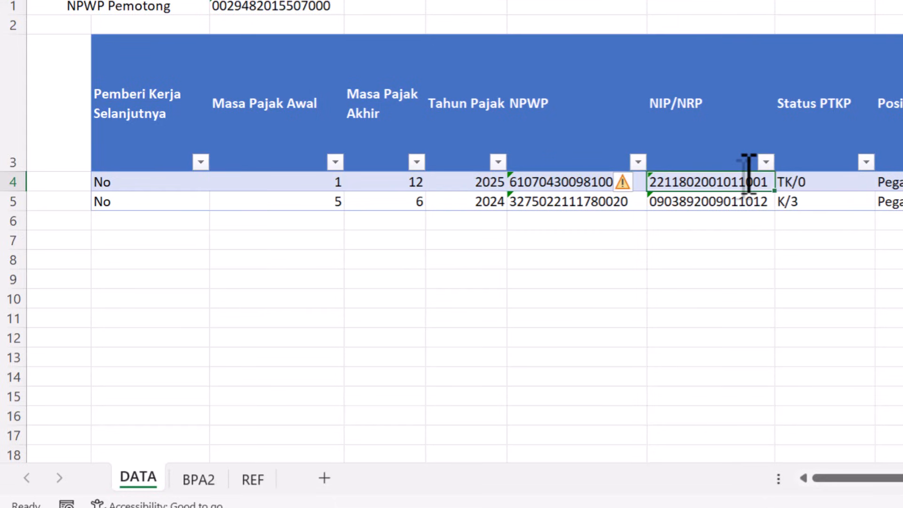
- Check the family status on the withholding form and set Status PTKP in row 4 to K/2
key("Right")
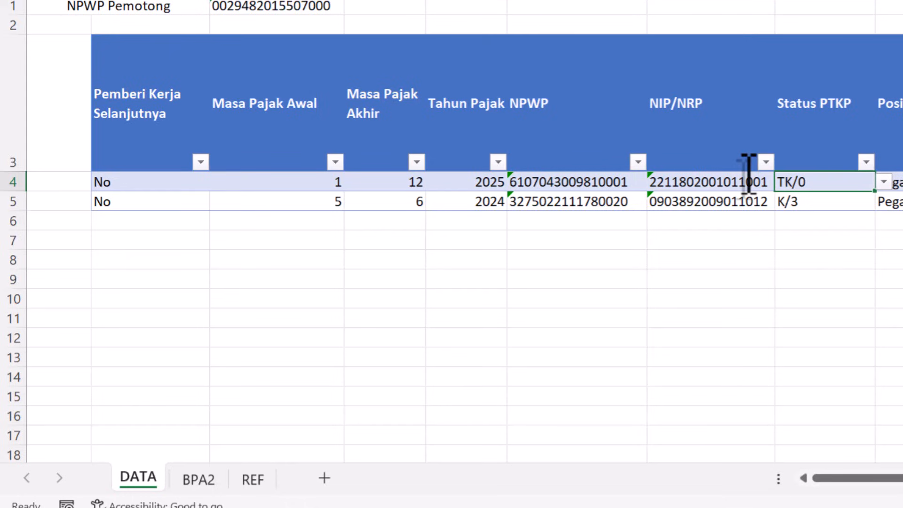
key("alt+Tab")
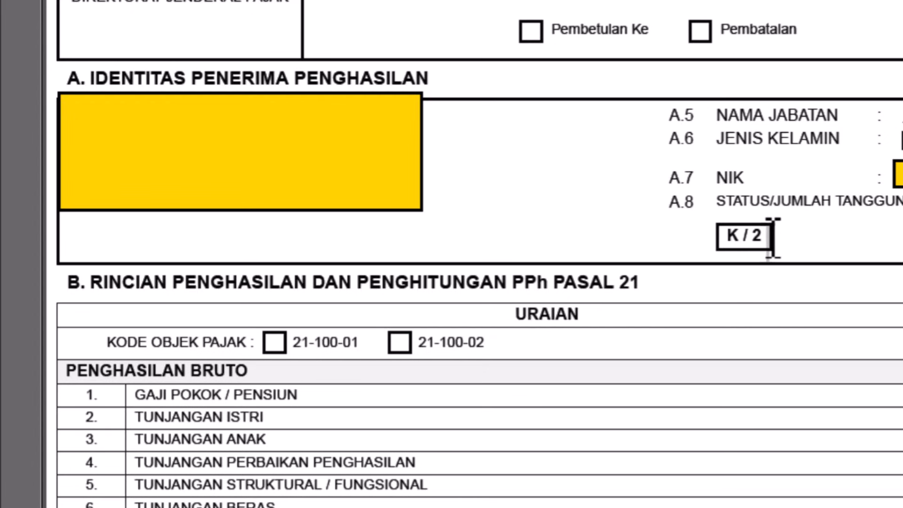
key("alt+Tab")
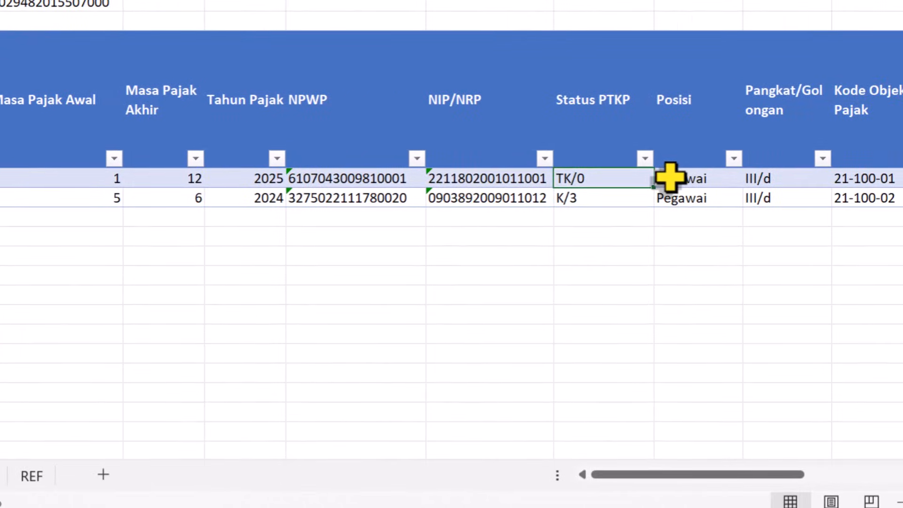
left_click(662, 178)
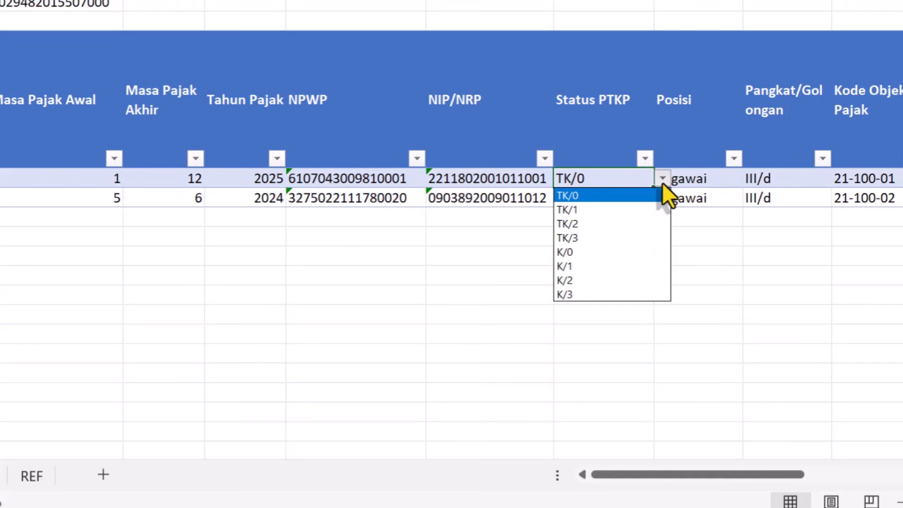
left_click(572, 278)
key("Tab")
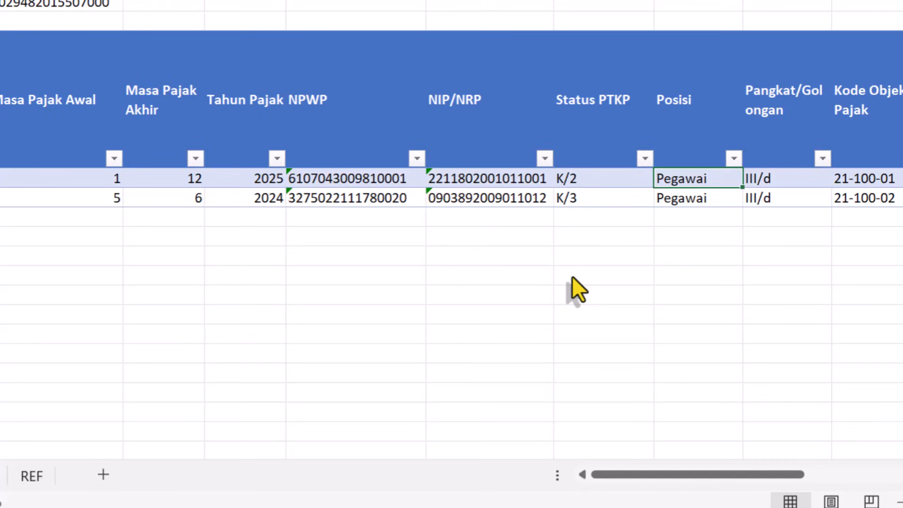
- Clear the Posisi cell in row 4 and review the available Status PTKP options without changing the selection
key("Delete")
key("Left")
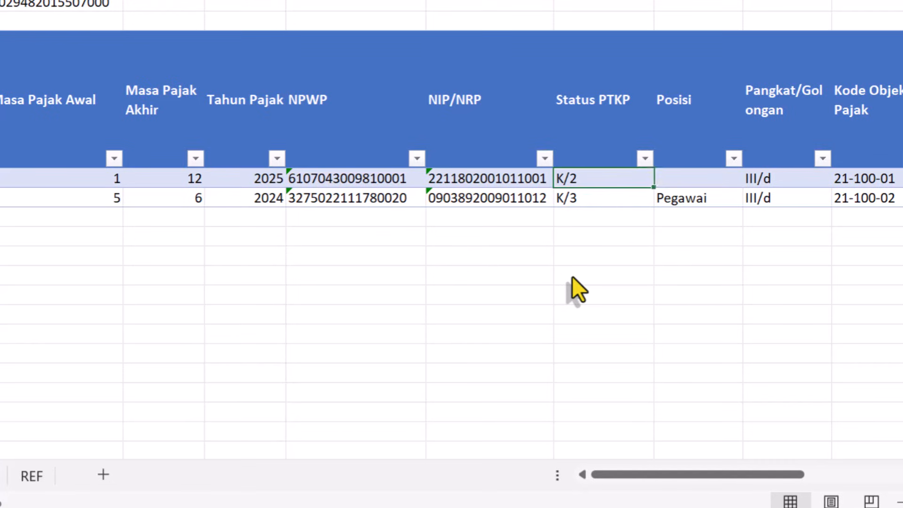
left_click(662, 178)
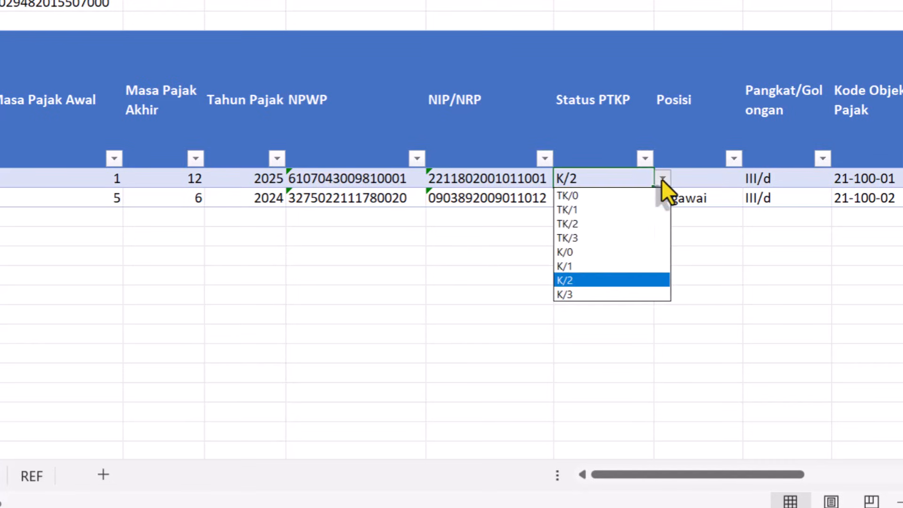
key("Escape")
key("Right")
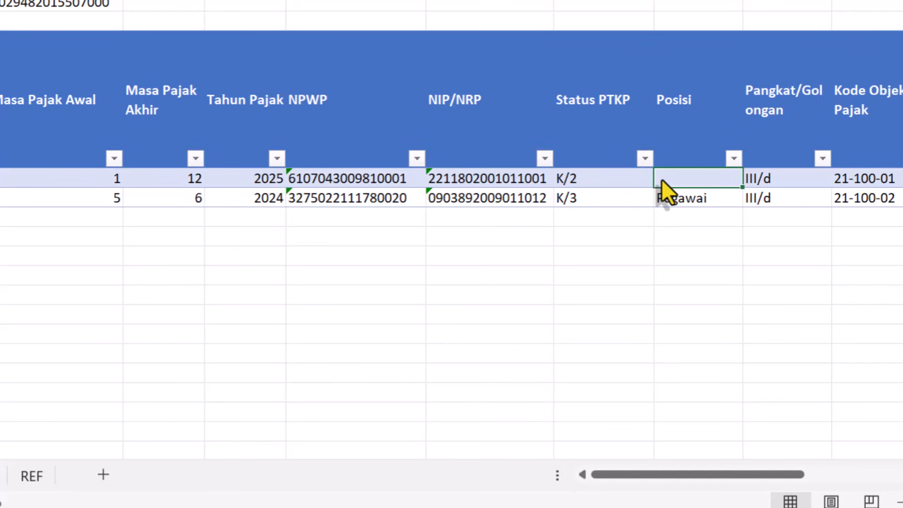
- Copy the job title Pelaksana from Nama Jabatan on the withholding form into the Posisi cell of row 4
key("alt+Tab")
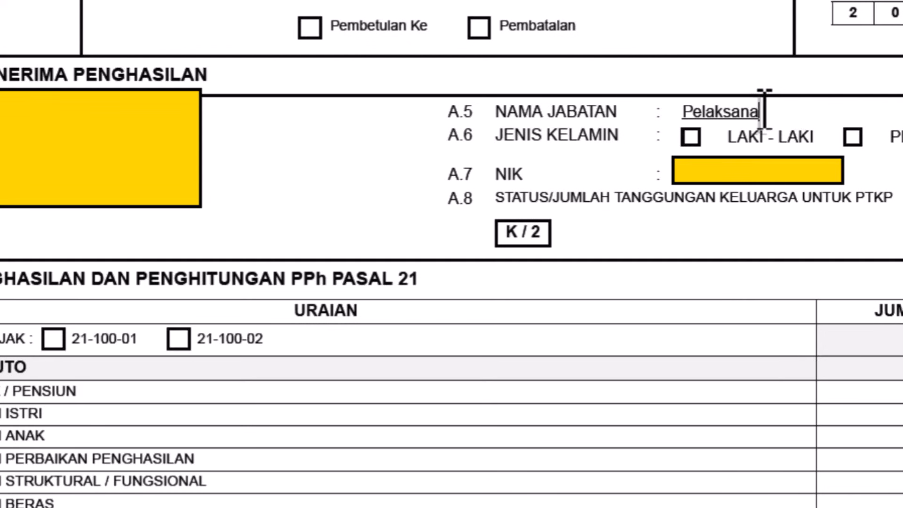
left_click_drag(762, 94, 686, 105)
key("ctrl+c")
key("alt+Tab")
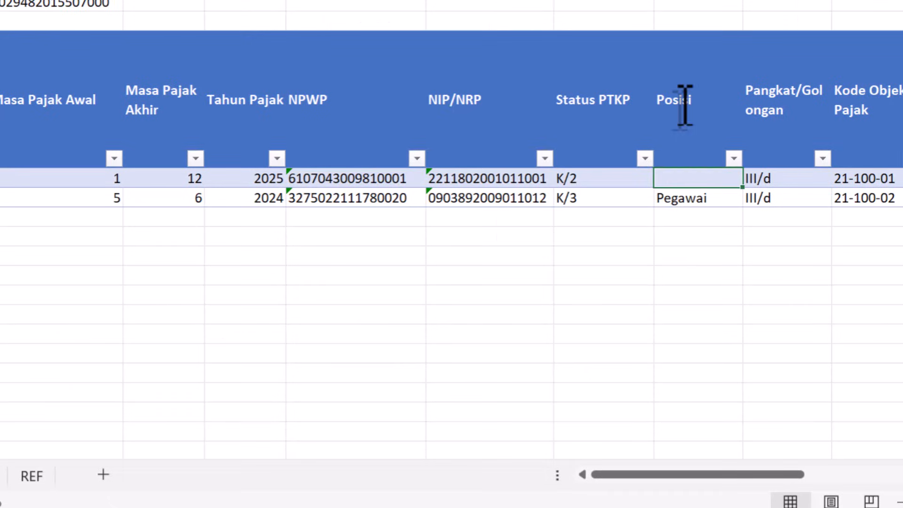
double_click(682, 181)
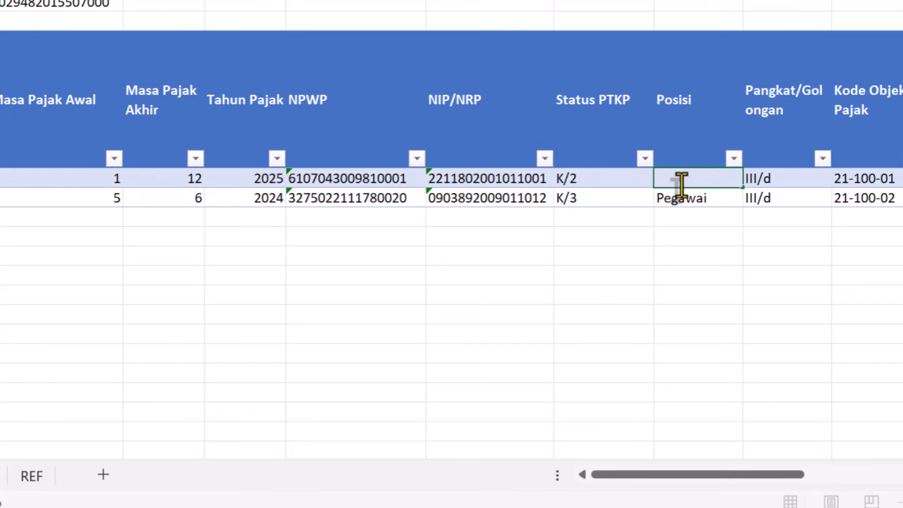
key("ctrl+v")
key("Return")
left_click(682, 181)
key("Tab")
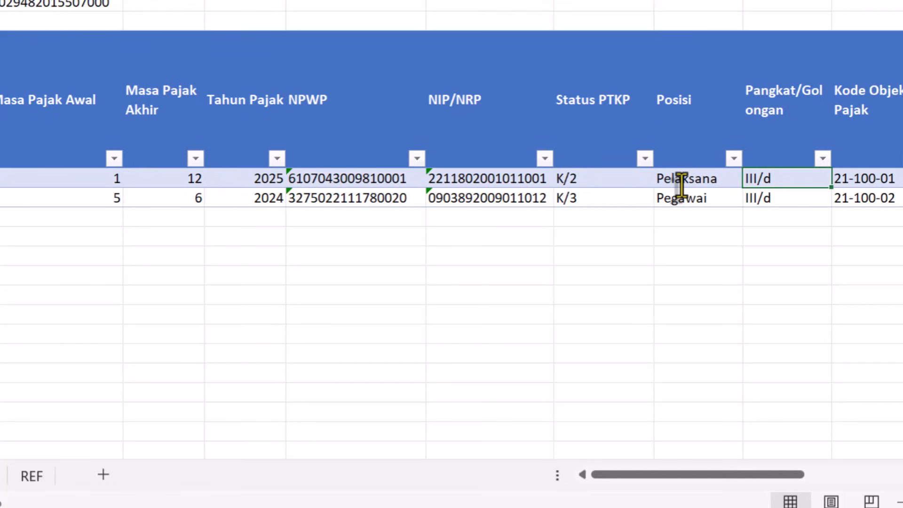
- Examine the Kode Objek Pajak codes 21-100-01 and 21-100-02 and their descriptions in the REF sheet
key("Tab")
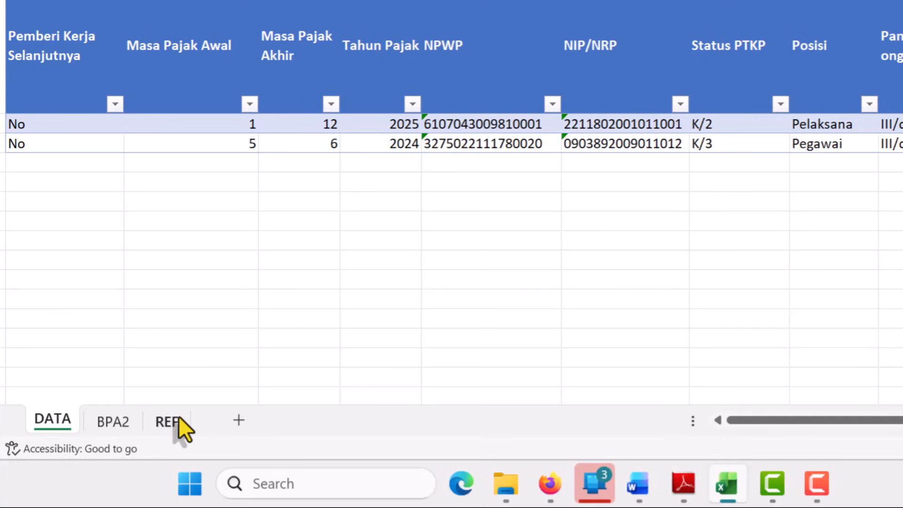
left_click(179, 419)
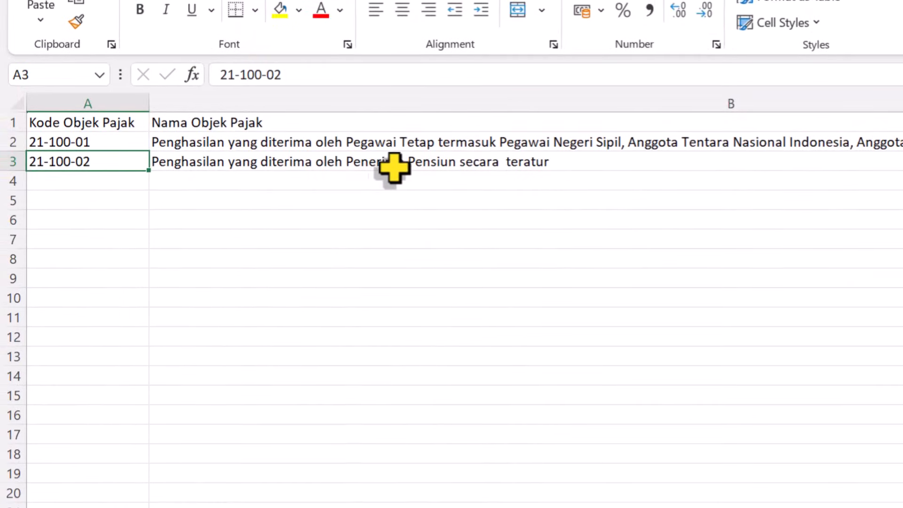
left_click(436, 164)
left_click(96, 161)
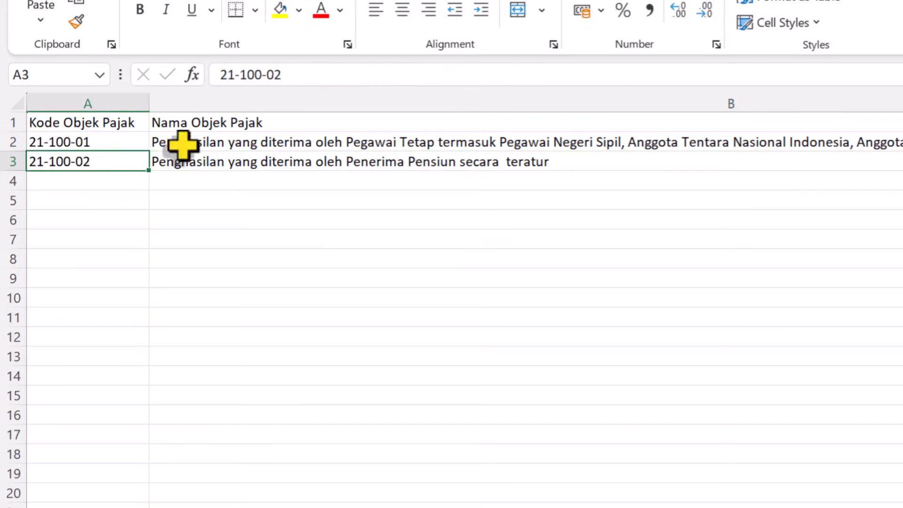
left_click(299, 141)
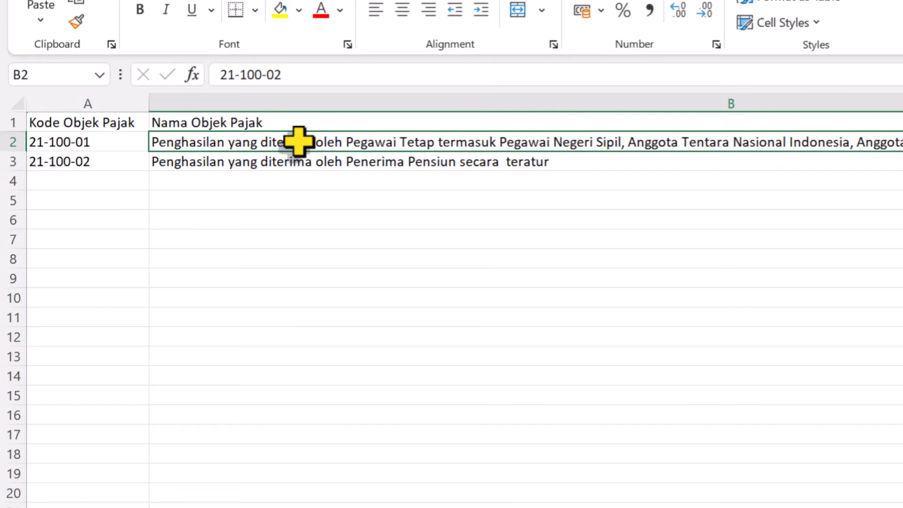
left_click(100, 142)
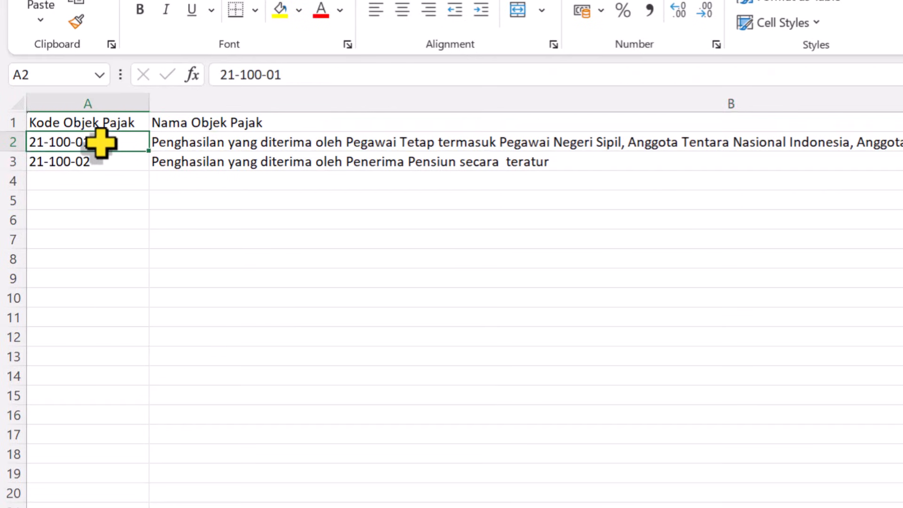
key("Right")
key("Left")
key("Down")
- Return to the DATA sheet and select 21-100-01 as the Kode Objek Pajak in row 4
left_click(109, 506)
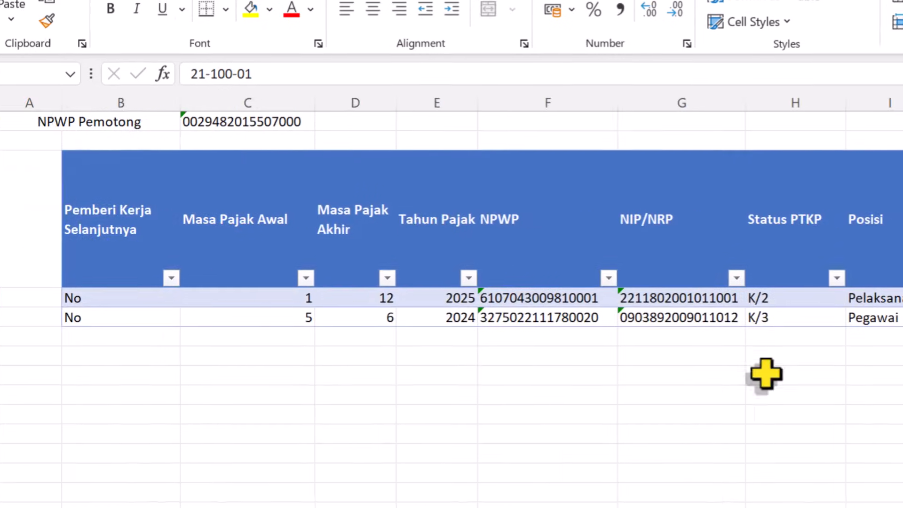
left_click(778, 289)
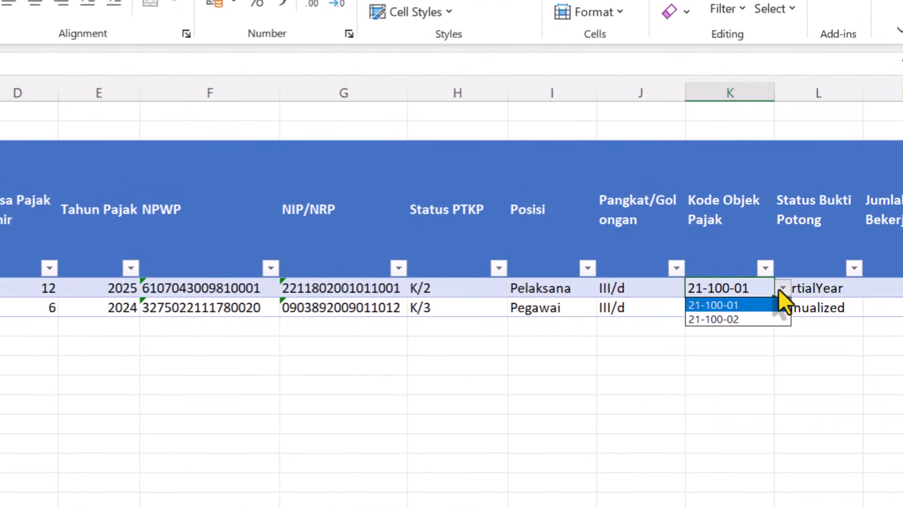
left_click(734, 305)
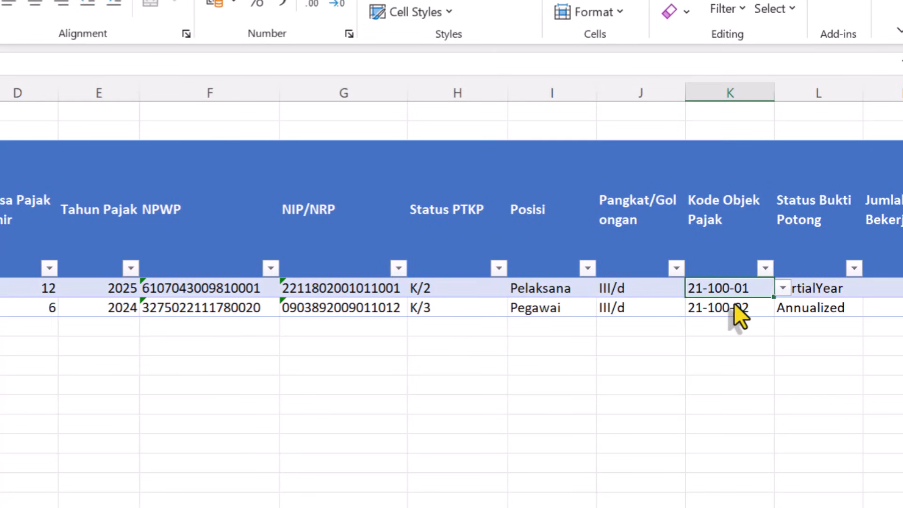
- Examine the Status Bukti Potong and Jumlah Bulan Bekerja cells in row 4
left_click(763, 342)
key("Up")
key("Up")
key("Right")
key("Right")
key("Left")
key("Up")
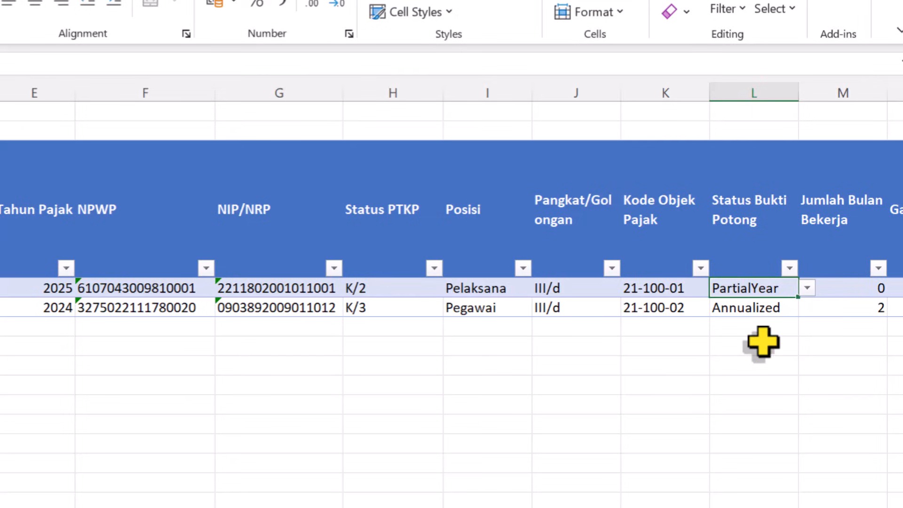
key("Right")
key("Left")
key("Left")
key("Left")
key("Left")
key("Left")
key("Left")
key("Left")
key("Left")
key("Left")
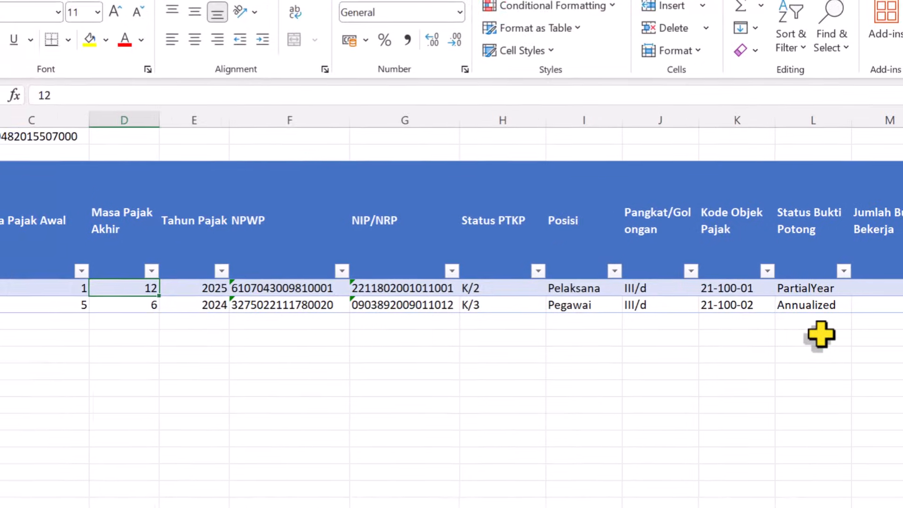
- Review the Masa Pajak Awal and Masa Pajak Akhir values in row 4 to determine the period covered by the slip
key("Left")
key("Right")
key("Right")
key("Right")
key("Right")
key("Right")
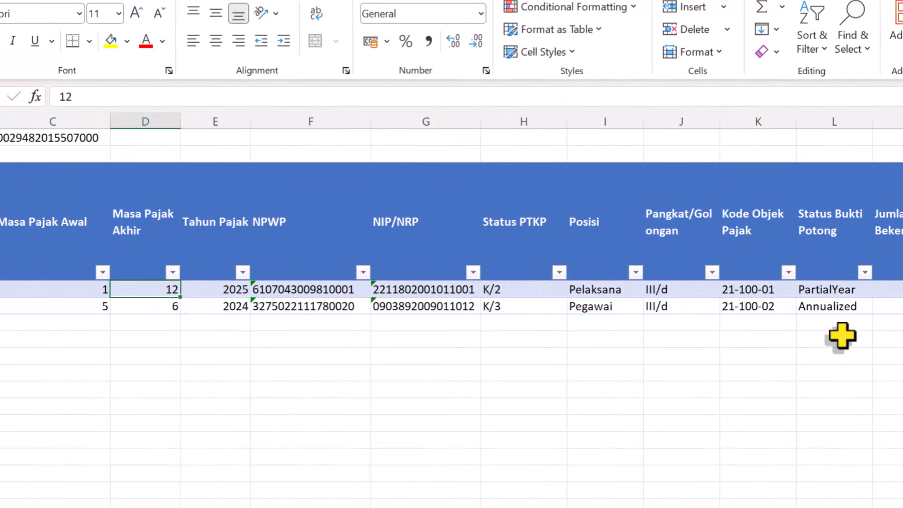
key("Right")
key("Right")
key("Right")
key("Right")
key("Left")
key("Left")
key("Left")
key("Left")
key("Left")
key("Left")
key("Left")
key("Left")
key("Left")
key("Right")
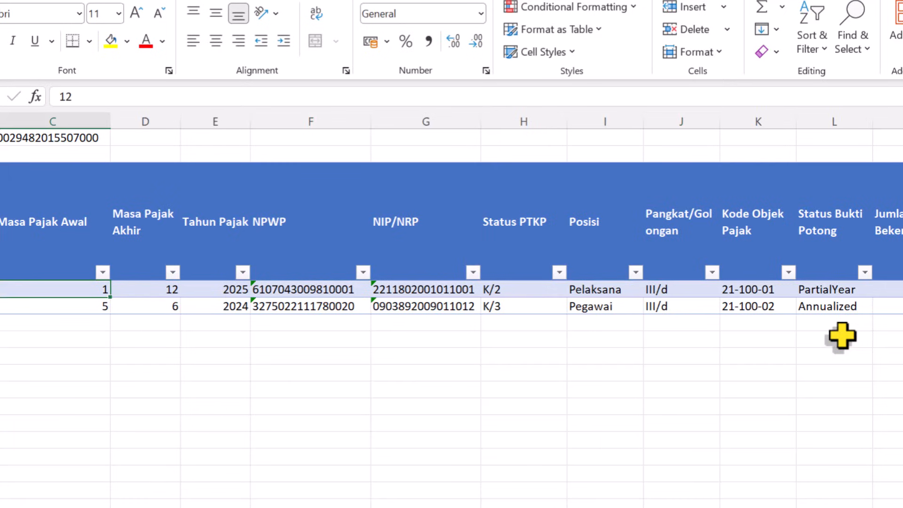
key("Left")
- Set Status Bukti Potong in row 4 to FullYear and recheck its Masa Pajak Awal cell
key("Right")
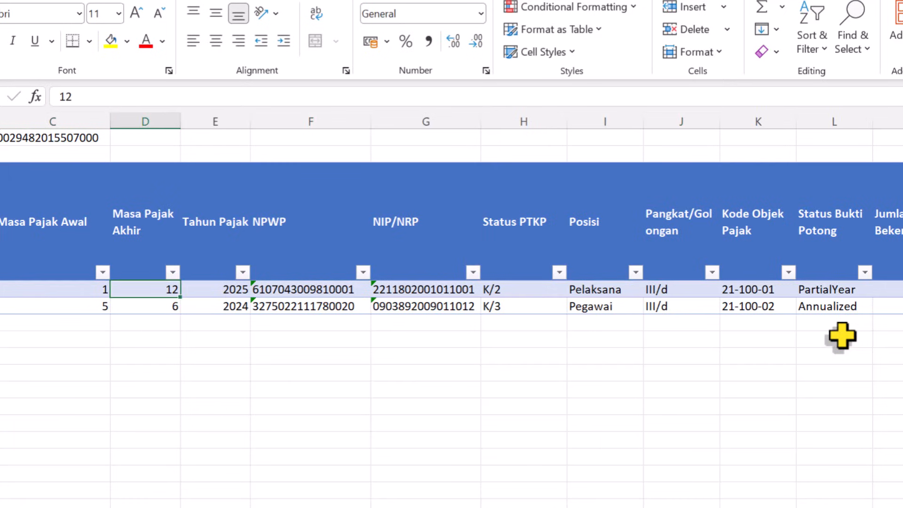
key("Right")
key("Right")
key("Right")
key("Right")
key("Right")
key("Right")
key("Right")
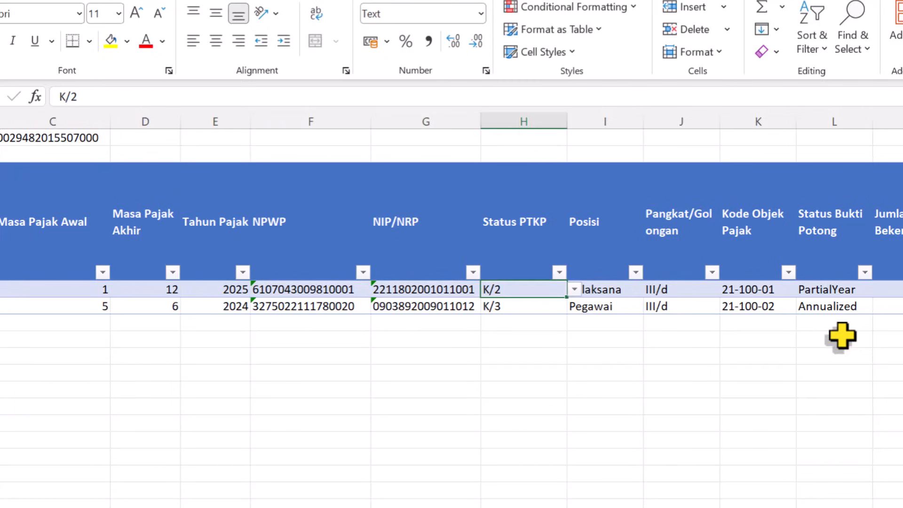
key("Right")
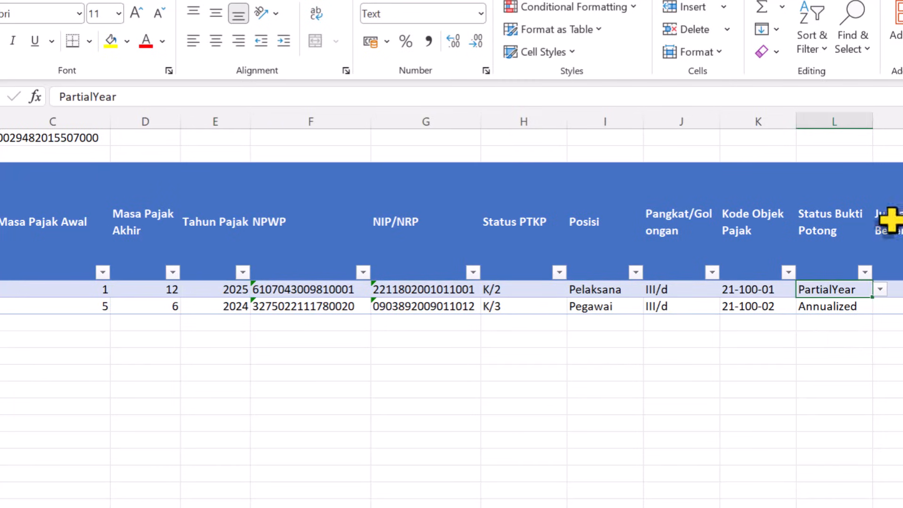
left_click(880, 290)
left_click(822, 304)
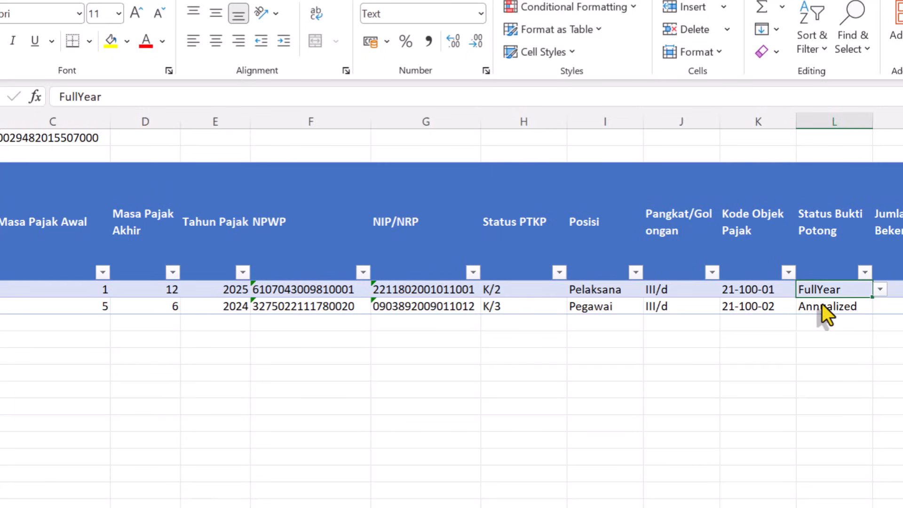
left_click(81, 290)
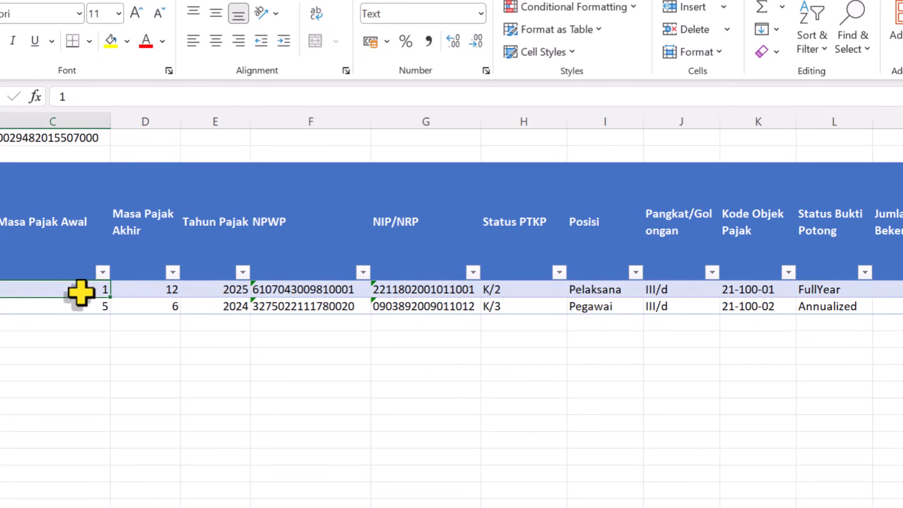
- Set Masa Pajak Awal in row 4 to 6 and its Status Bukti Potong to PartialYear
type("6")
key("Tab")
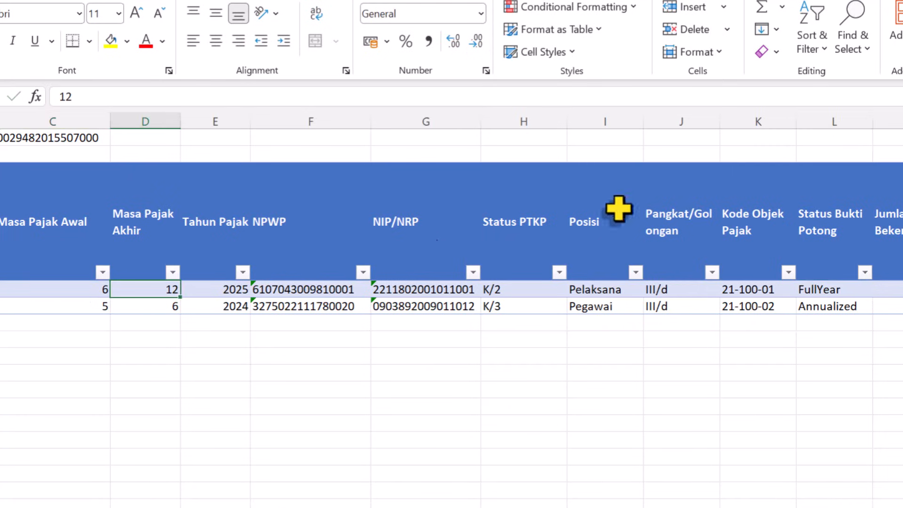
left_click(819, 290)
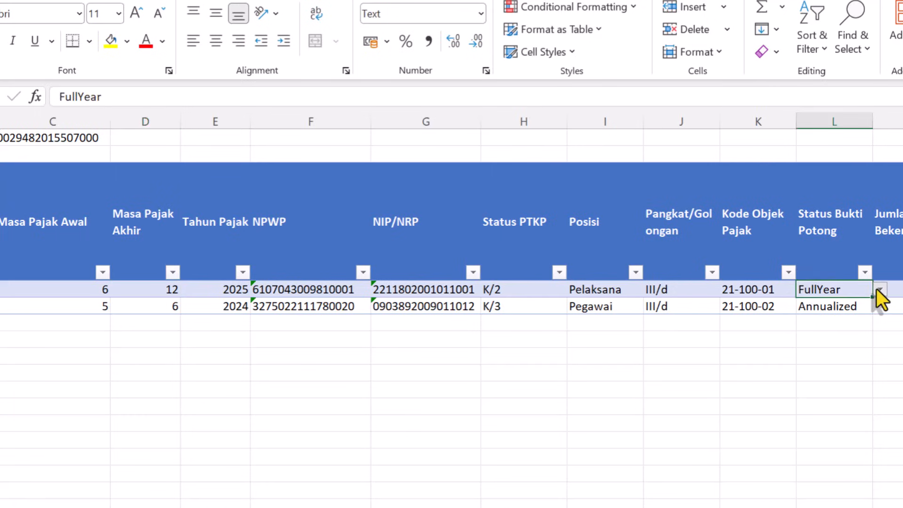
left_click(879, 290)
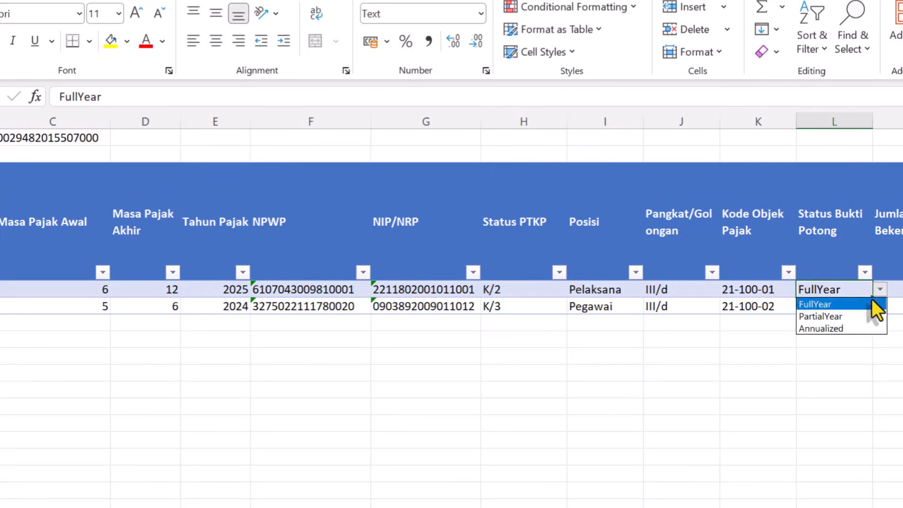
left_click(834, 315)
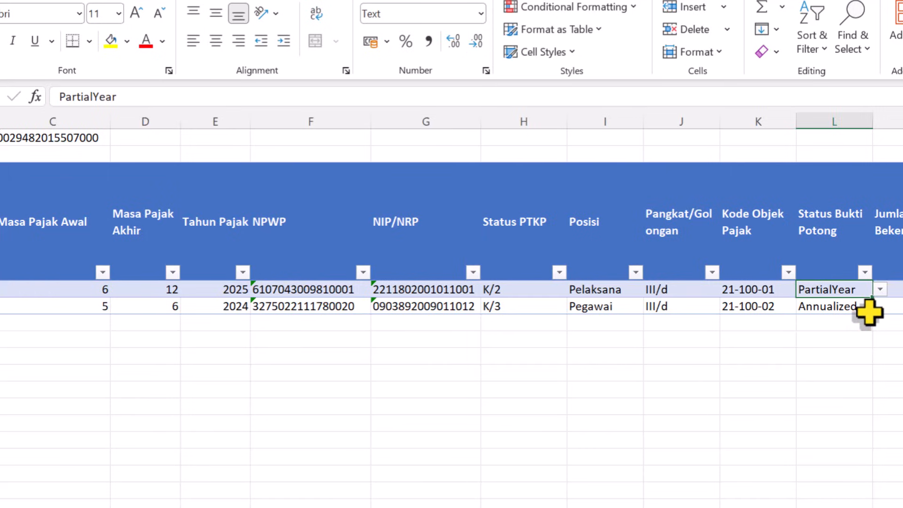
left_click(849, 310)
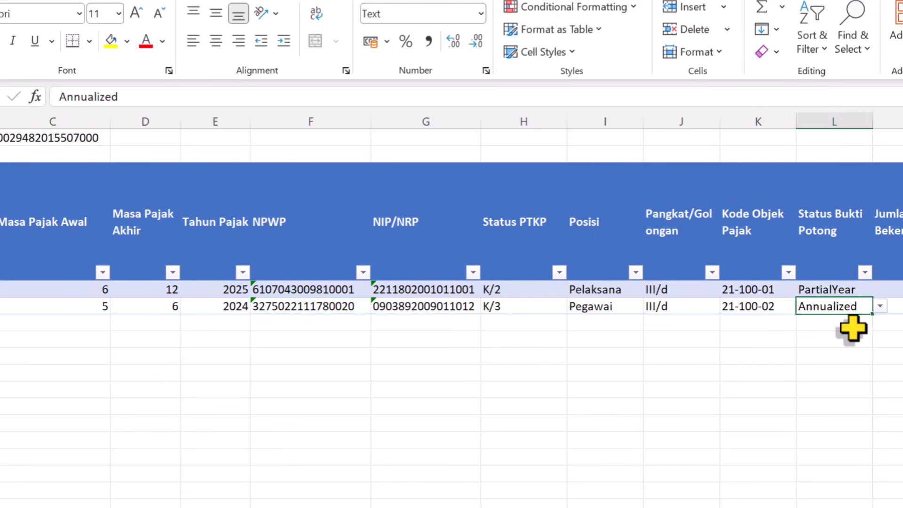
left_click(828, 286)
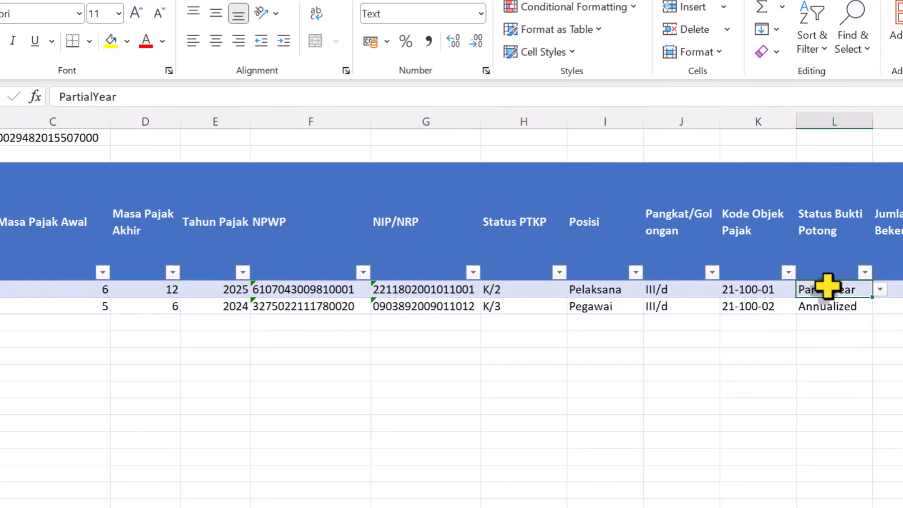
key("Tab")
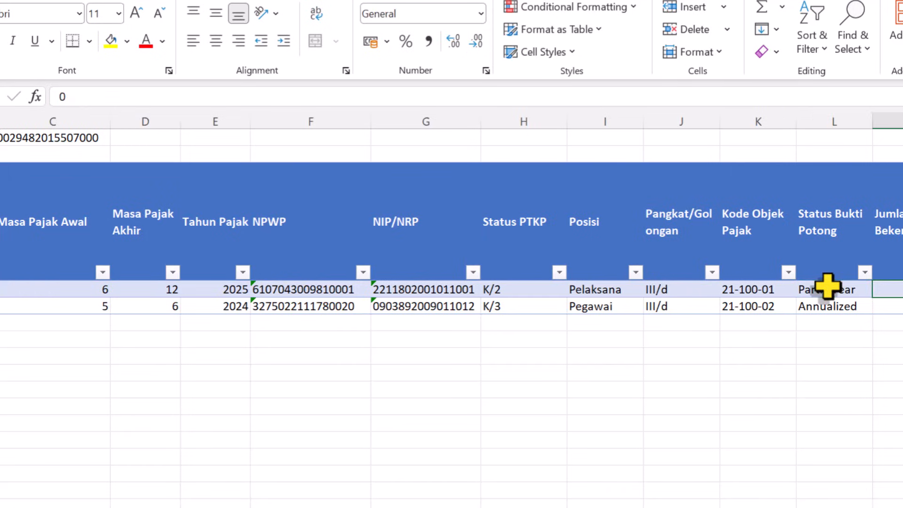
- Restore Status Bukti Potong in row 4 to FullYear and Masa Pajak Awal to 1
left_click(827, 286)
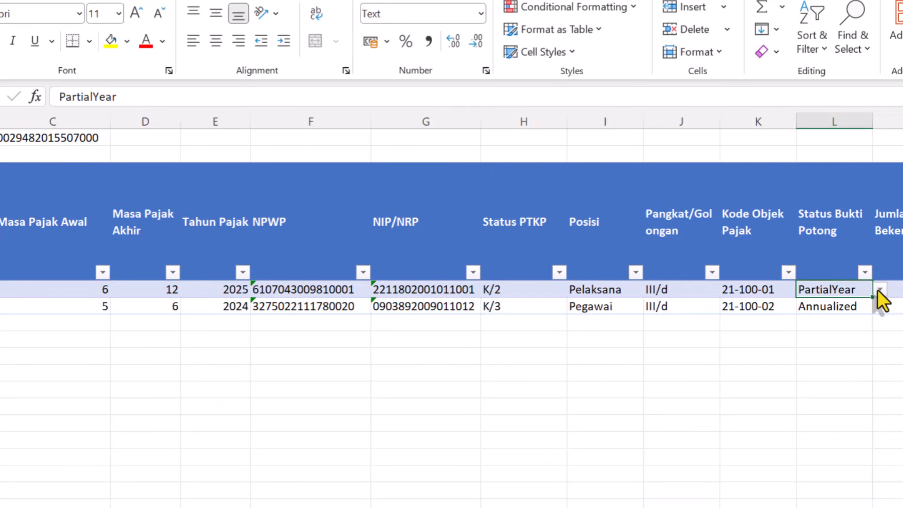
left_click(878, 290)
left_click(815, 304)
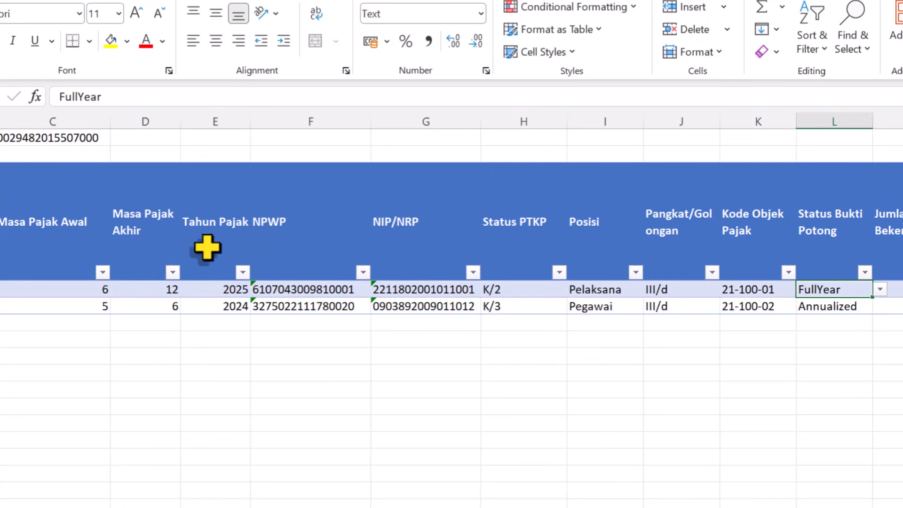
left_click(102, 290)
type("1")
key("Right")
key("Left")
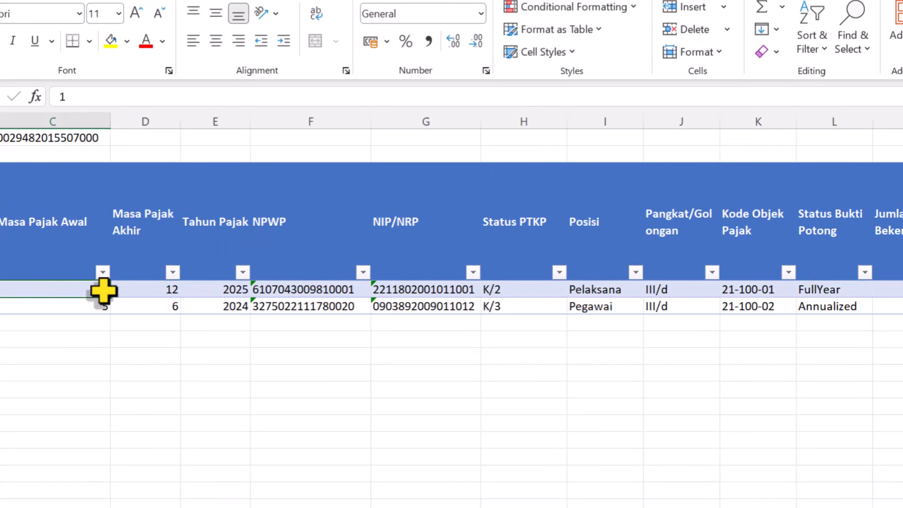
- Review row 4 across Jumlah Bulan Bekerja, Gaji and the first allowance columns
key("Right")
key("Right")
key("Right")
key("Right")
key("Right")
key("Right")
key("Right")
key("Right")
key("Right")
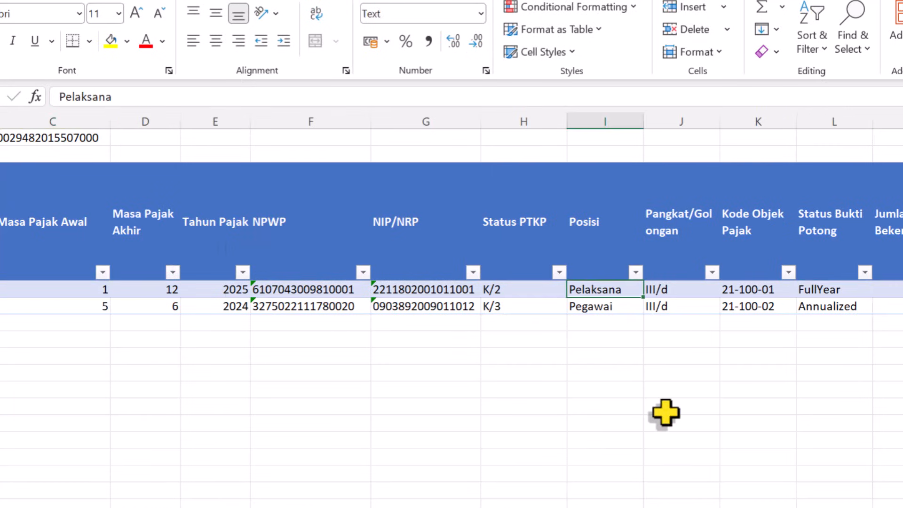
key("Right")
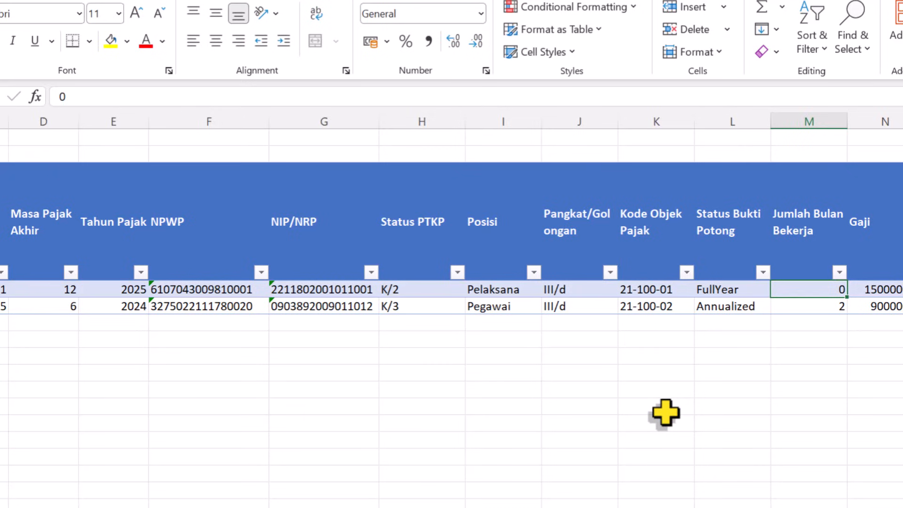
key("Right")
key("Right")
key("Left")
key("Right")
key("Right")
key("Right")
key("Left")
key("Left")
key("Left")
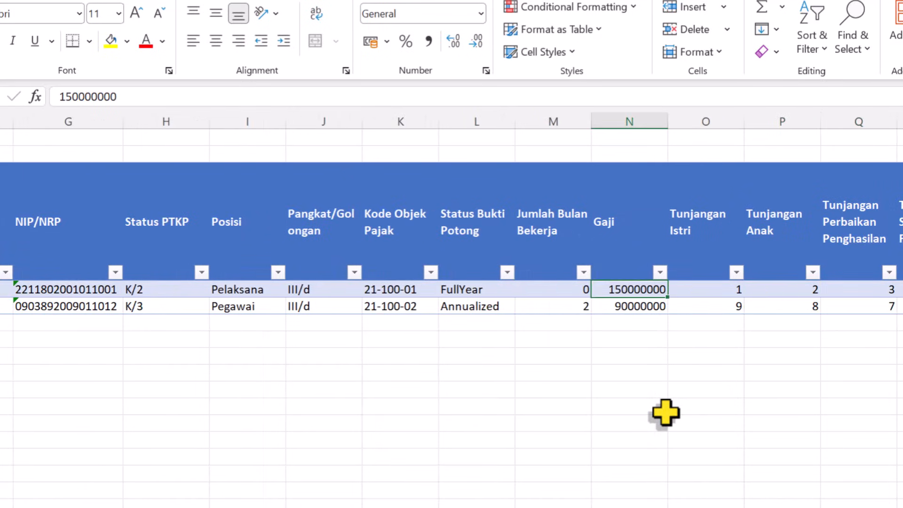
- Copy the Gaji Pokok/Pensiun amount 17.580.500 from the withholding form into the Gaji cell of row 4
left_click(529, 507)
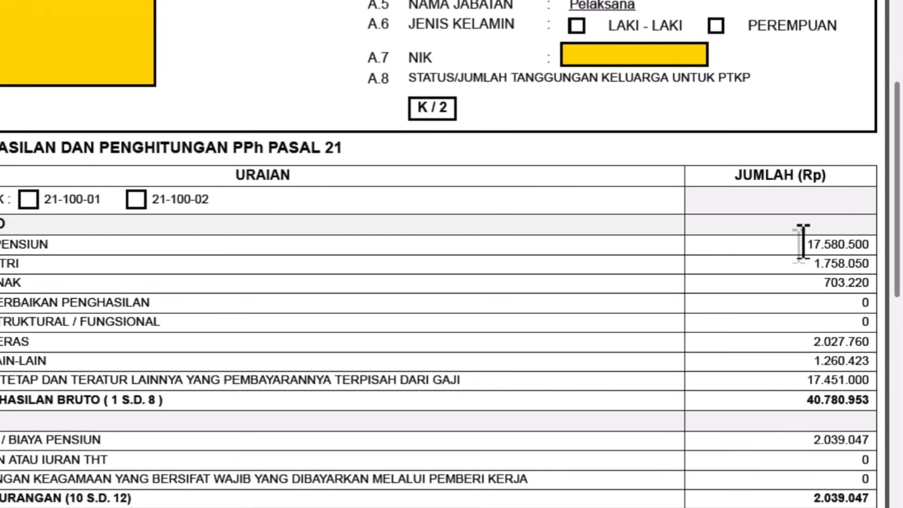
left_click_drag(804, 243, 867, 244)
key("ctrl+c")
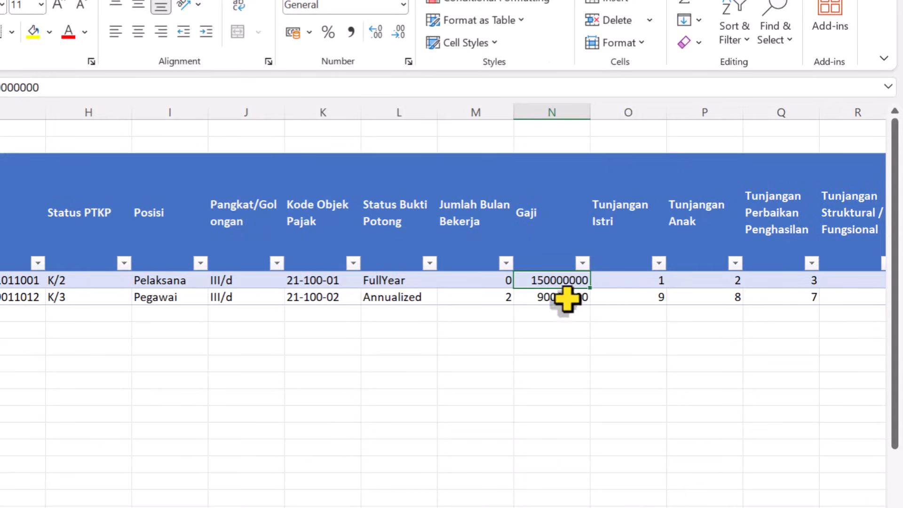
double_click(536, 281)
left_click_drag(528, 279, 638, 260)
key("ctrl+v")
key("Tab")
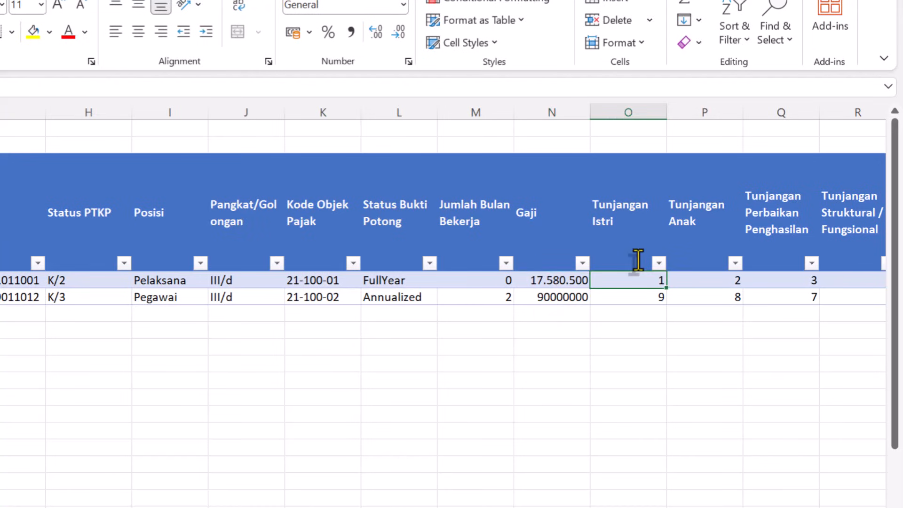
- Replace Tunjangan Istri in row 4 with the 1.758.050 copied from the withholding form
key("Delete")
key("alt+Tab")
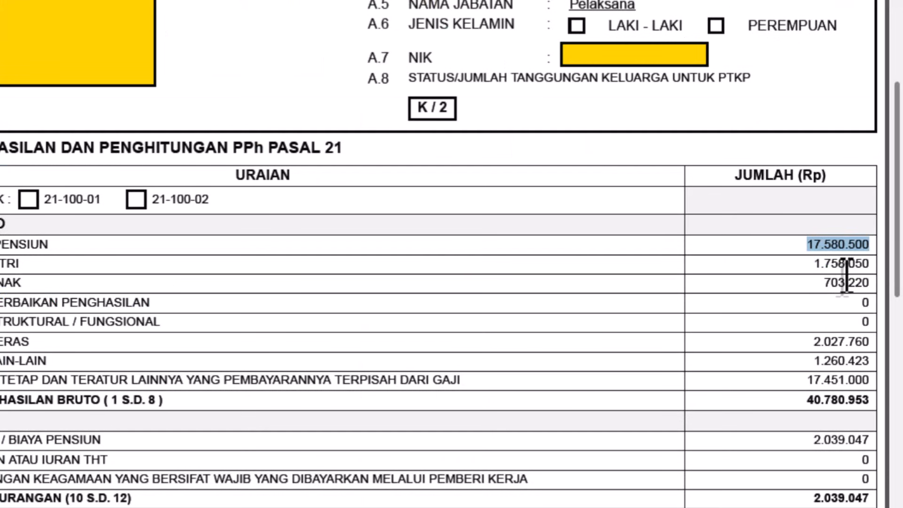
left_click_drag(811, 262, 881, 249)
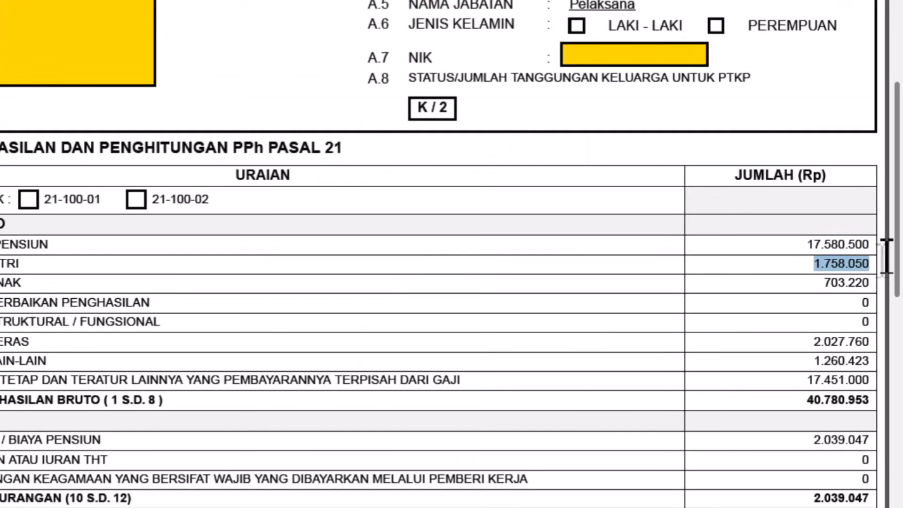
key("ctrl+c")
key("alt+Tab")
key("ctrl+v")
- Copy the Tunjangan Anak amount 703.220 from the withholding form into row 4
left_click(732, 282)
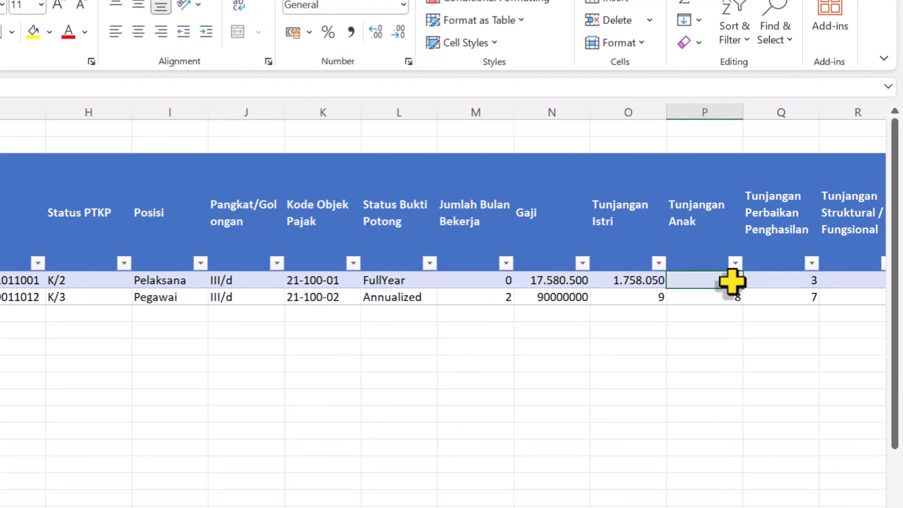
key("alt+Tab")
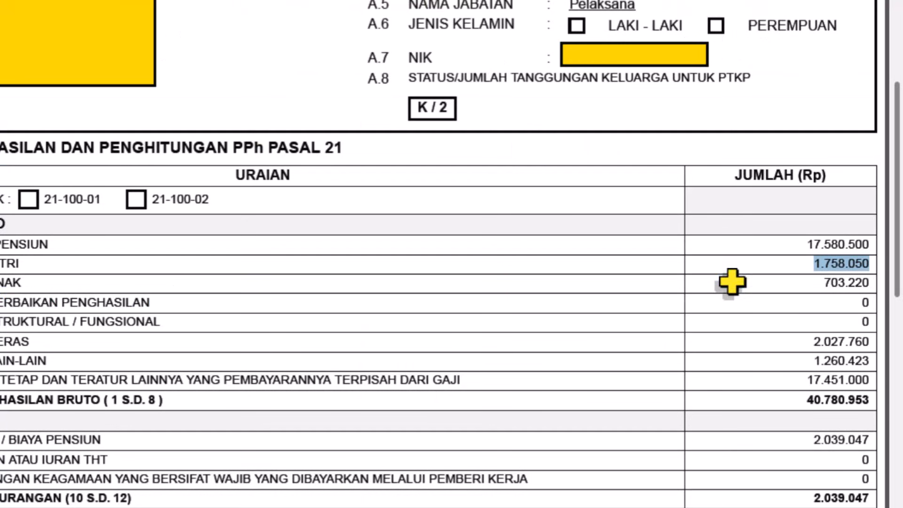
left_click_drag(822, 283, 868, 282)
key("ctrl+c")
key("alt+Tab")
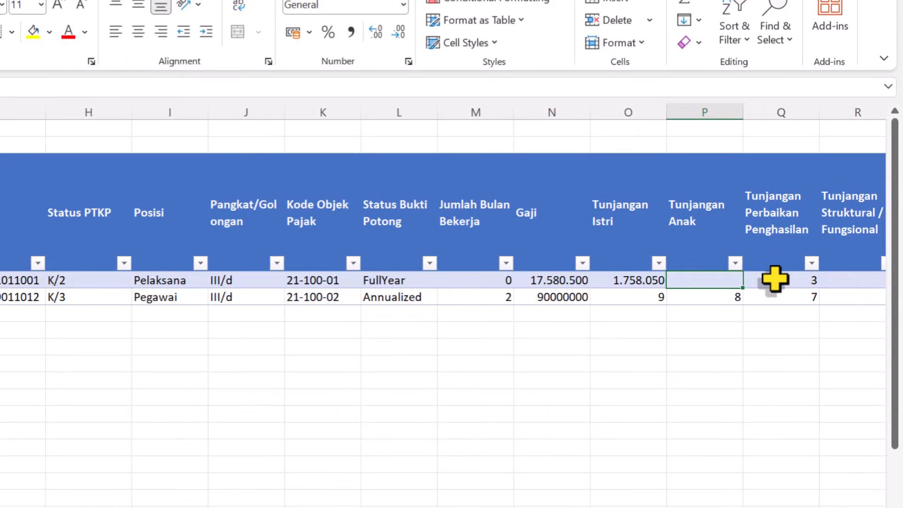
key("ctrl+v")
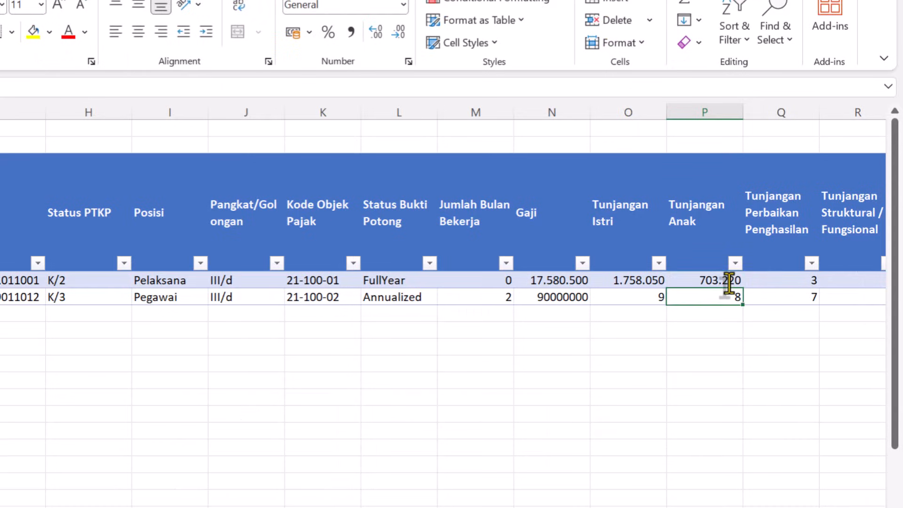
- Check Tunjangan Perbaikan Penghasilan on the withholding form and set it to 0 in row 4
key("Right")
key("Right")
key("Left")
key("Left")
key("Right")
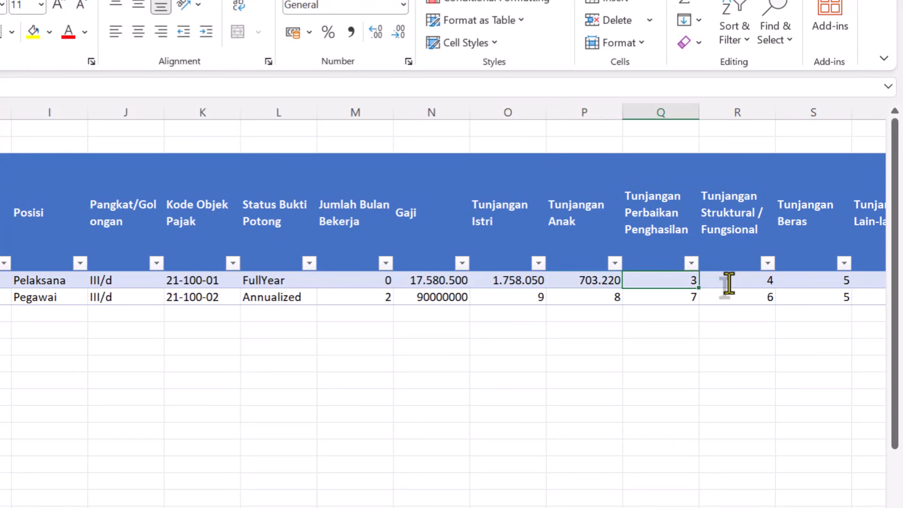
key("alt+Tab")
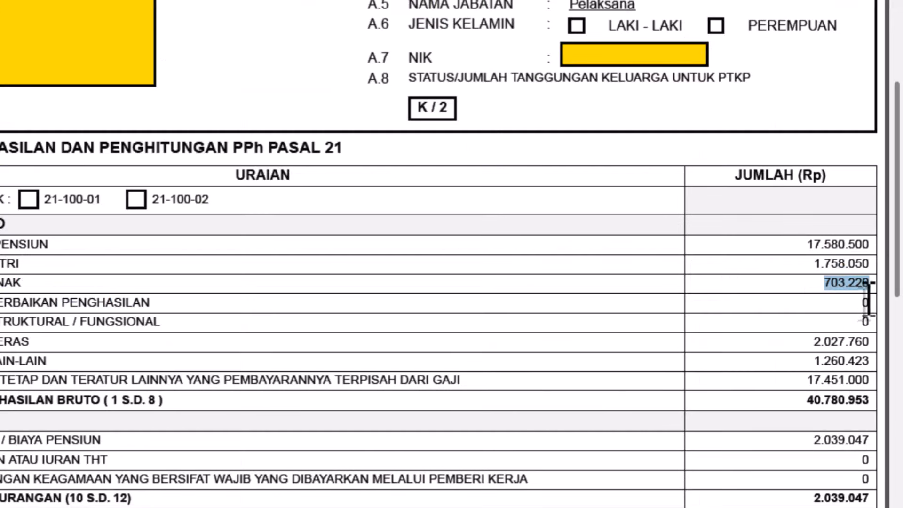
key("alt+Tab")
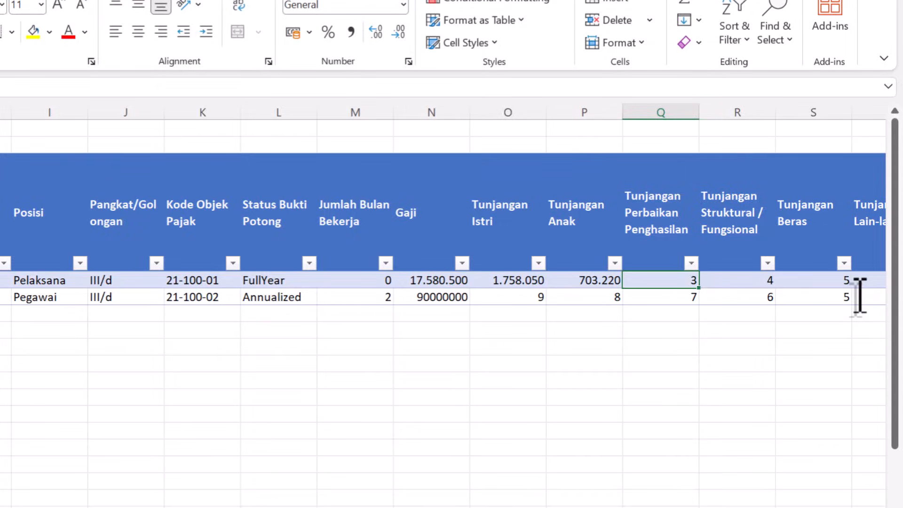
type("0")
key("Tab")
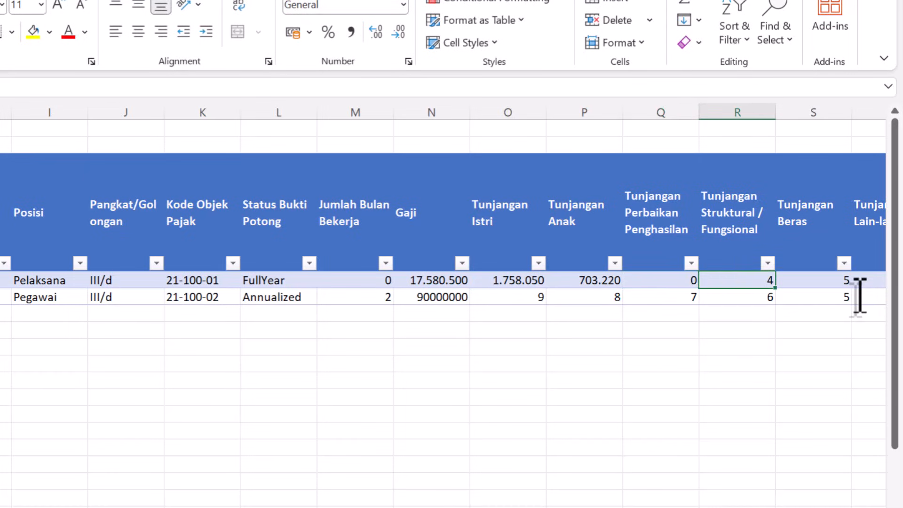
- Check Tunjangan Struktural/Fungsional on the withholding form and set it to 0 in row 4
key("shift+Tab")
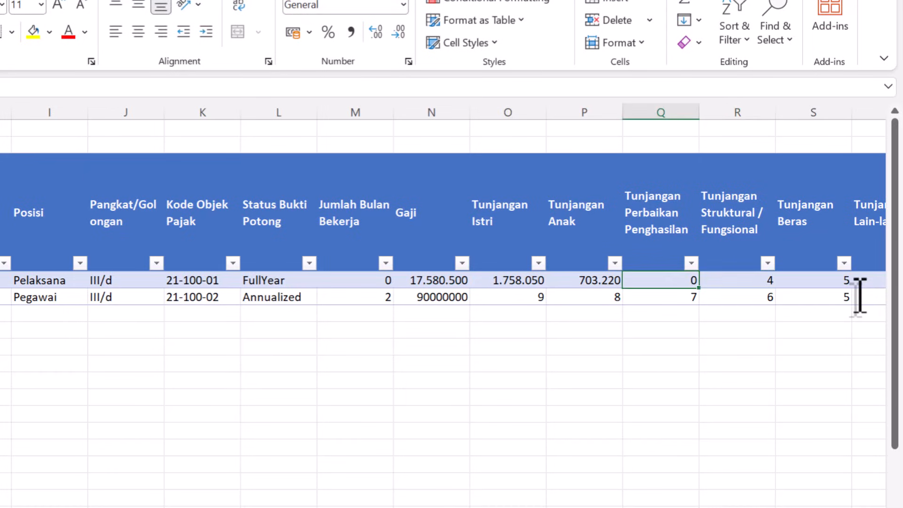
key("Tab")
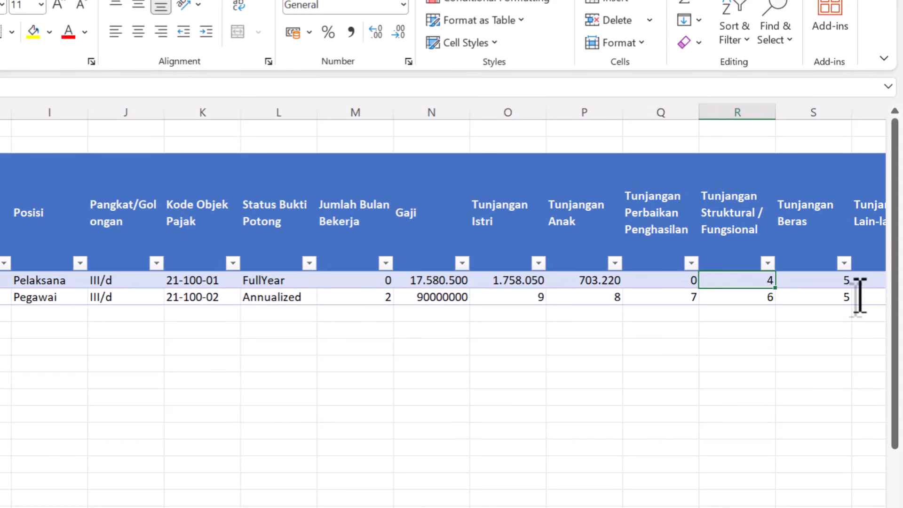
key("alt+Tab")
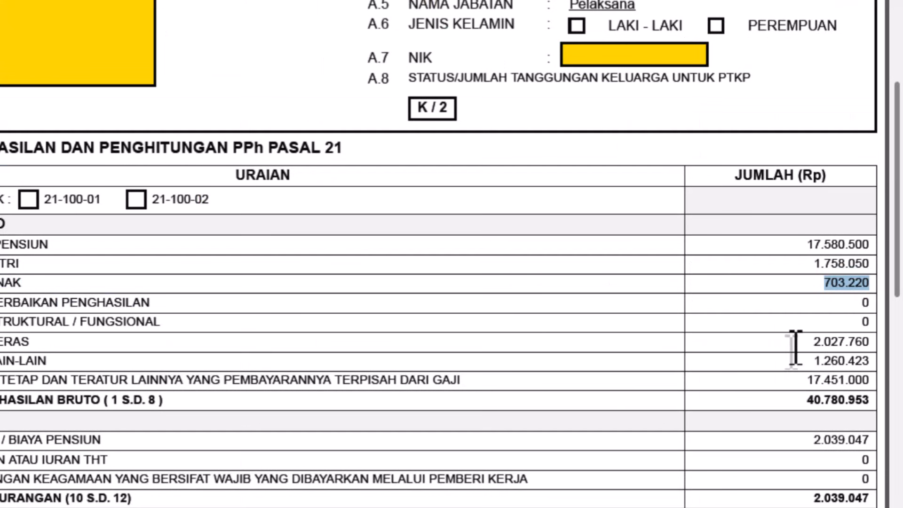
left_click(861, 320)
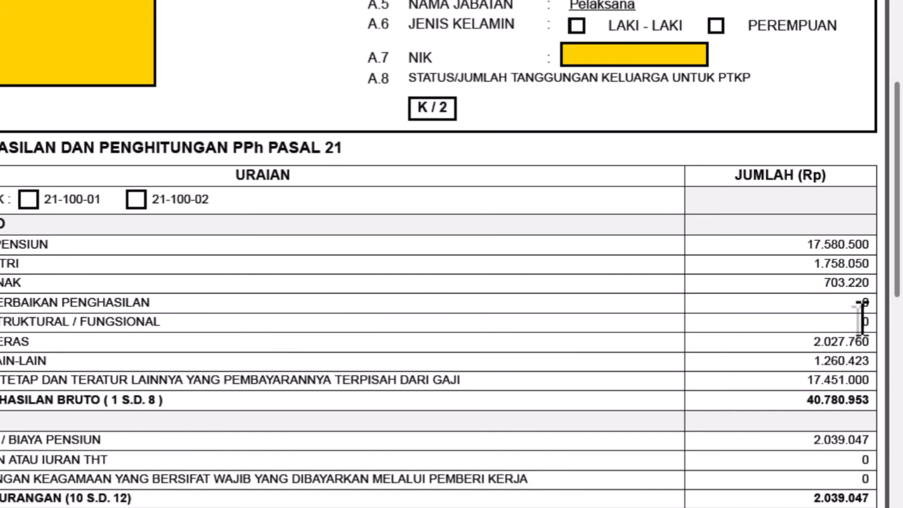
left_click_drag(863, 322, 871, 322)
key("alt+Tab")
type("0")
key("Tab")
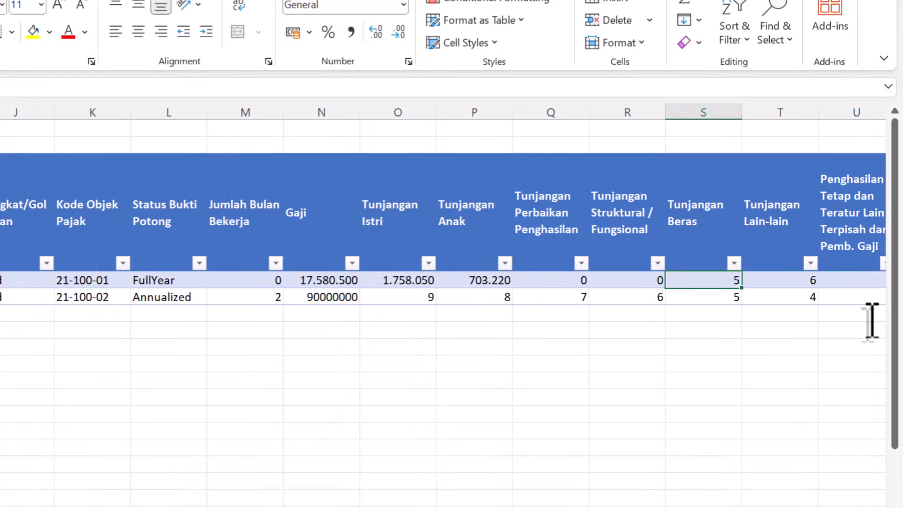
- Copy the Tunjangan Beras amount 2.027.760 from the withholding form into row 4
key("alt+Tab")
left_click_drag(805, 341, 871, 341)
key("ctrl+c")
key("alt+Tab")
key("ctrl+v")
key("Tab")
- Copy the Tunjangan Lain-lain amount 1.260.423 from the withholding form into row 4
key("alt+Tab")
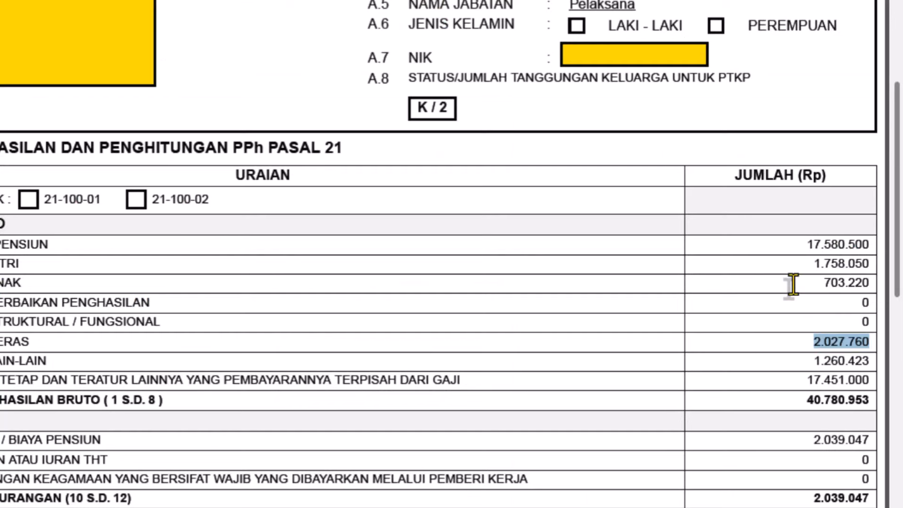
left_click_drag(810, 360, 874, 361)
key("ctrl+c")
key("alt+Tab")
key("ctrl+v")
key("Tab")
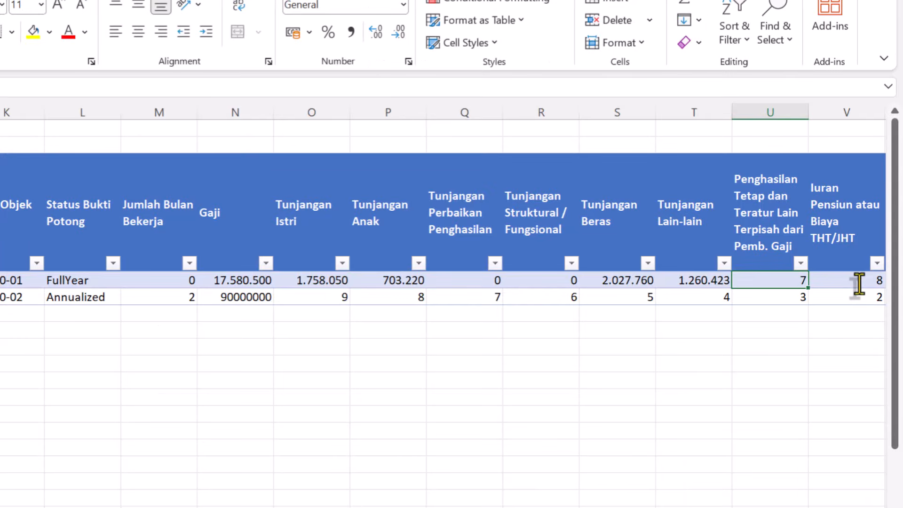
- Copy the regular income paid separately from salary, 17.451.000, from the withholding form into its row 4 cell
key("alt+Tab")
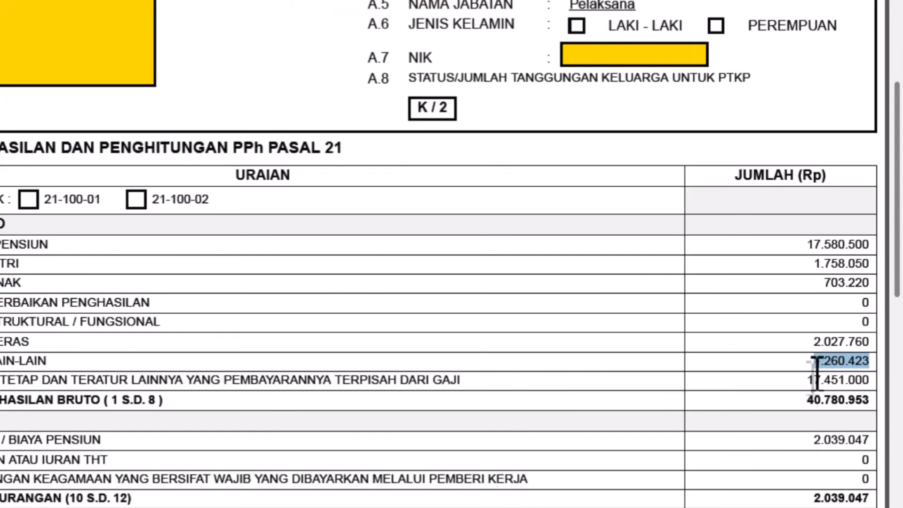
left_click_drag(810, 380, 869, 380)
key("ctrl+c")
key("alt+Tab")
key("ctrl+v")
key("Tab")
key("Tab")
key("shift+Tab")
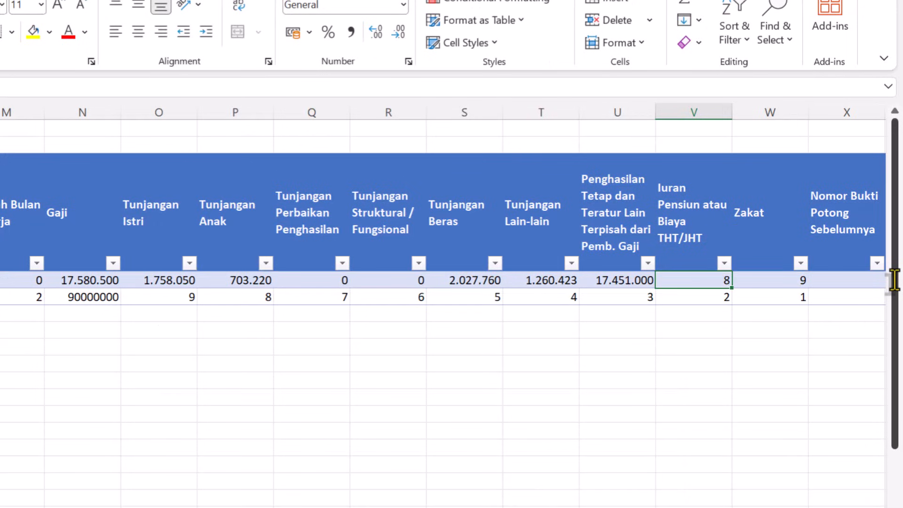
- Check the pension/THT contribution on the withholding form and set Iuran Pensiun atau Biaya THT/JHT to 0 in row 4
key("Tab")
key("shift+Tab")
key("alt+Tab")
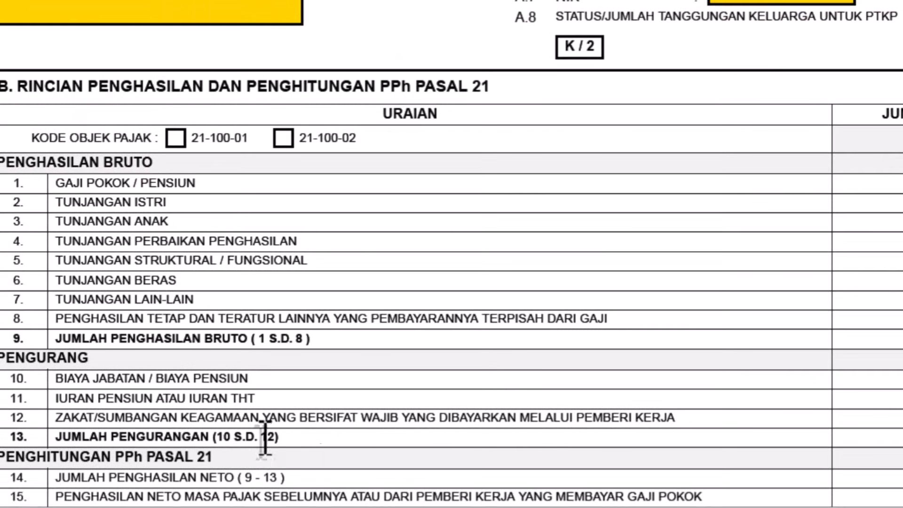
left_click_drag(114, 401, 902, 387)
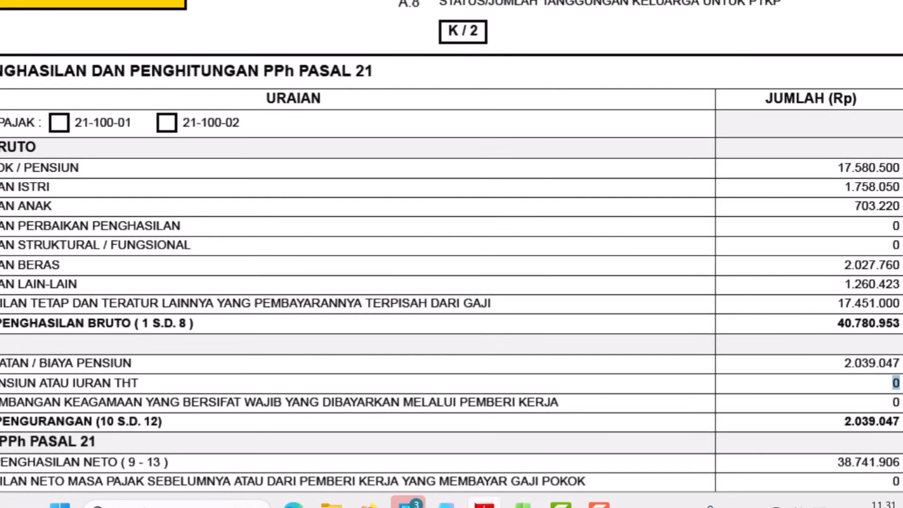
left_click_drag(1, 383, 122, 382)
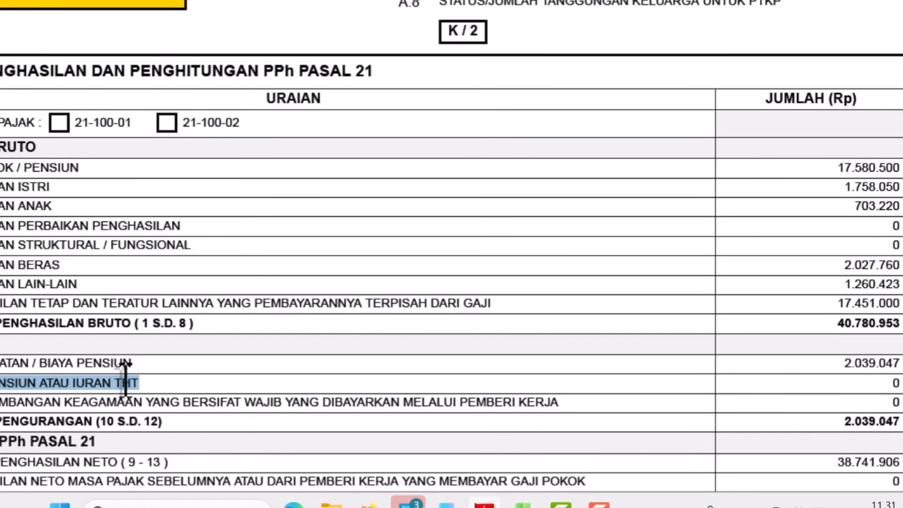
key("alt+Tab")
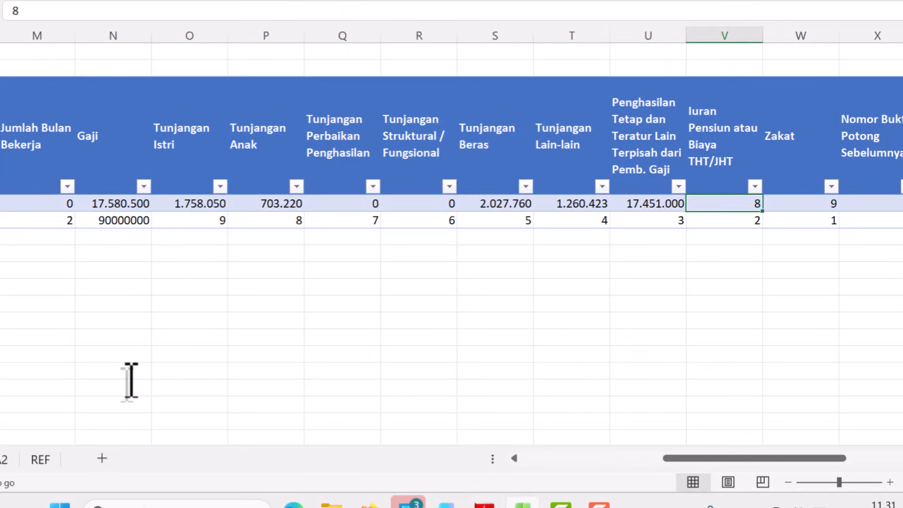
type("0")
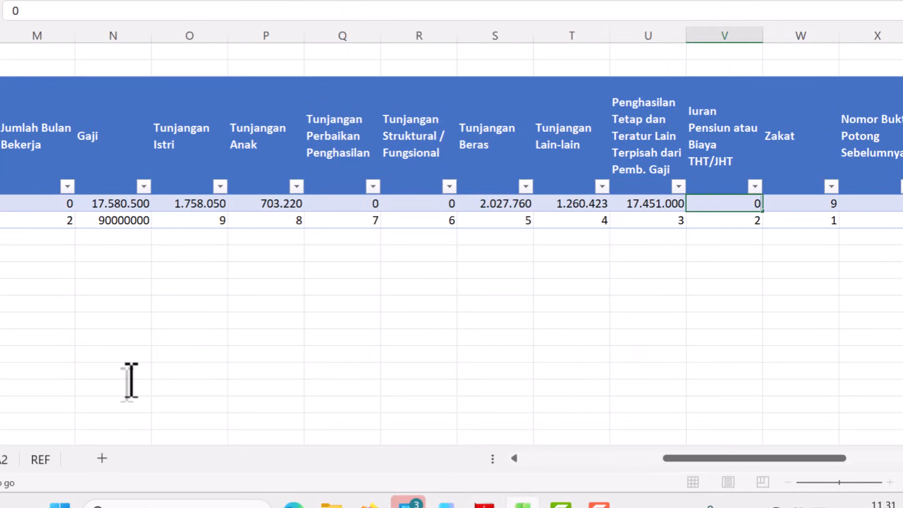
key("Tab")
- Check the zakat amount on the withholding form and set Zakat to 0 in row 4
key("alt+Tab")
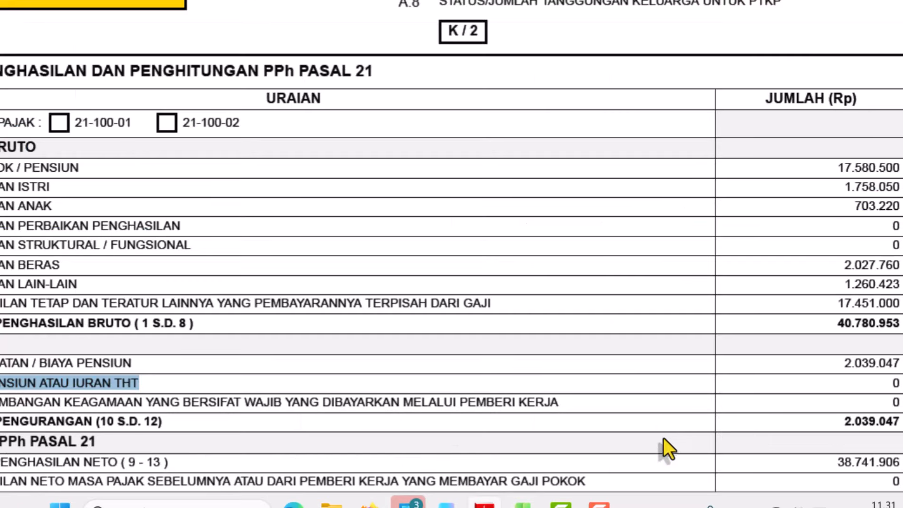
left_click_drag(889, 398, 896, 398)
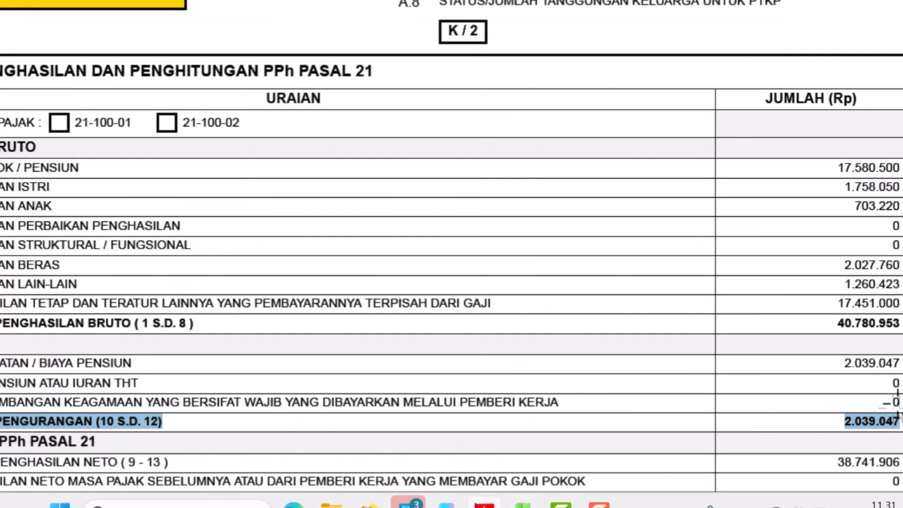
left_click(895, 400)
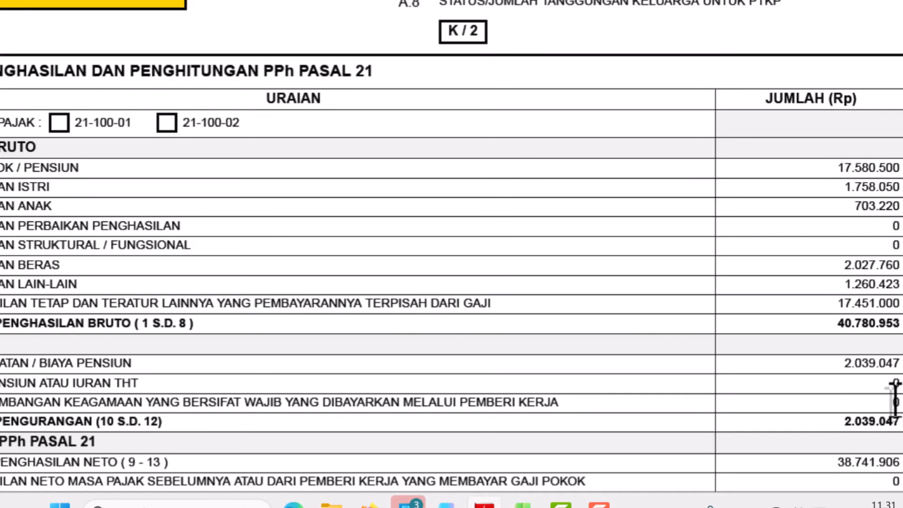
key("alt+Tab")
left_click(703, 213)
key("Up")
key("Right")
type("0")
- Read the BPA2 sheet's filling instructions and notes for PPh Pasal 21 Yang Telah Dipotong, and return to the DATA sheet
key("Right")
key("Right")
key("Right")
key("Left")
key("Left")
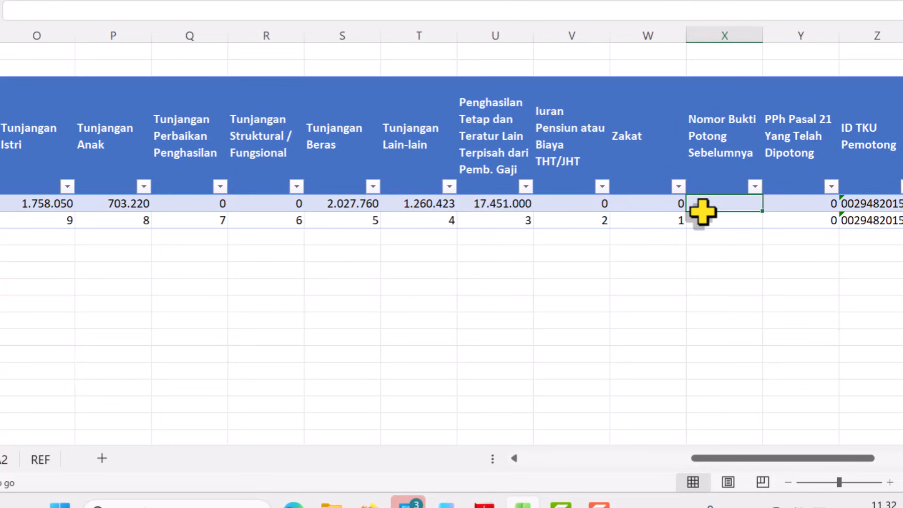
key("Right")
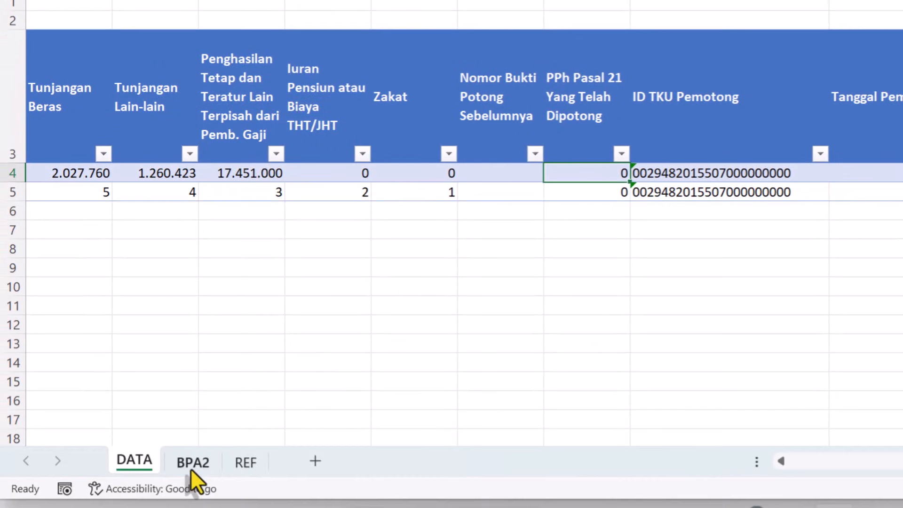
left_click(192, 461)
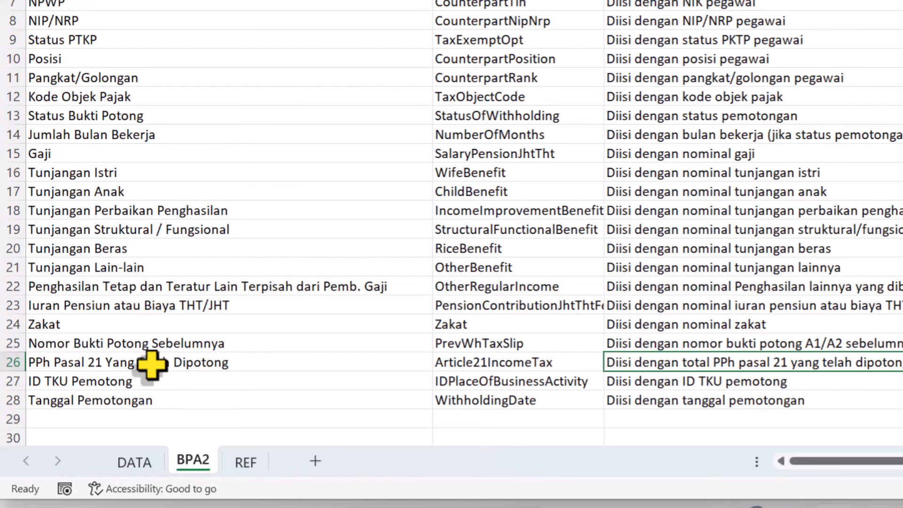
left_click_drag(94, 362, 289, 394)
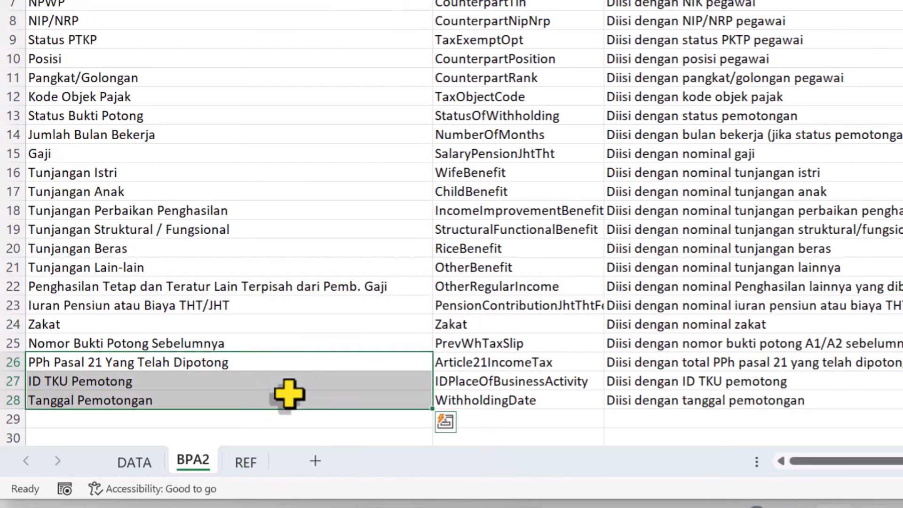
left_click(216, 361)
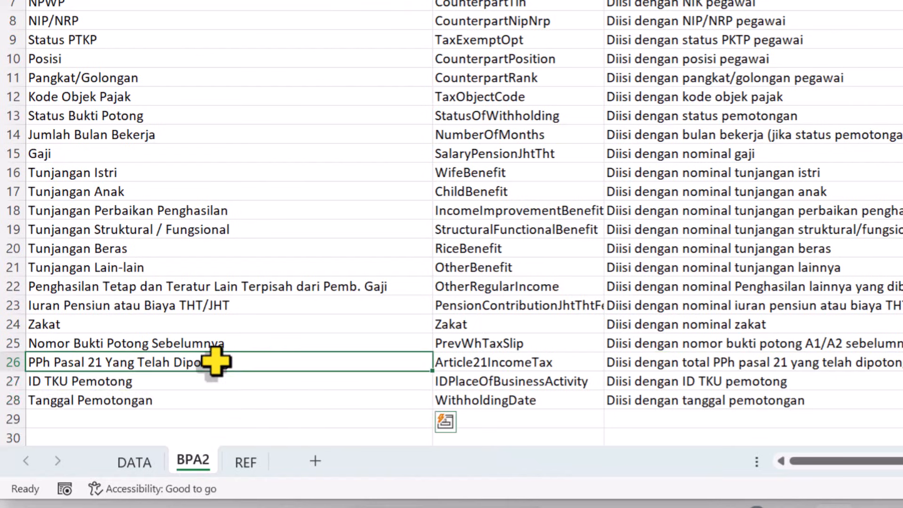
left_click(717, 373)
left_click(705, 365)
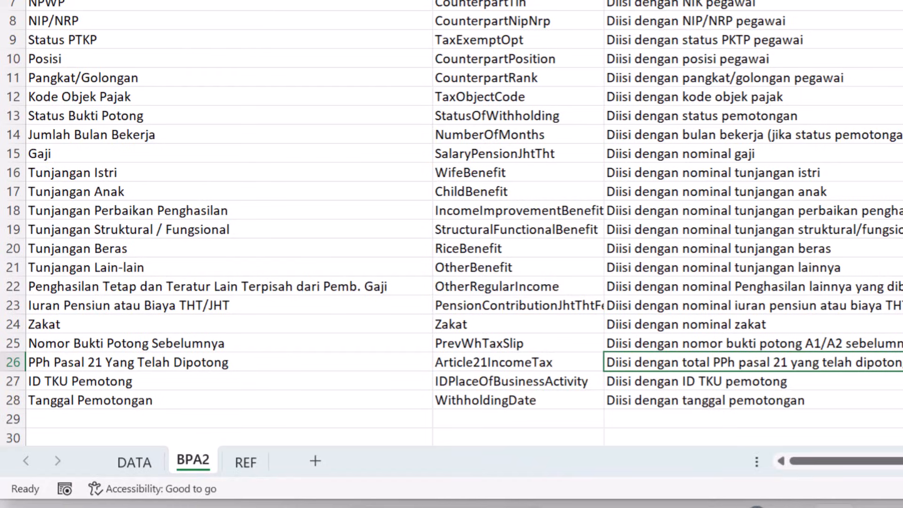
key("Right")
key("Right")
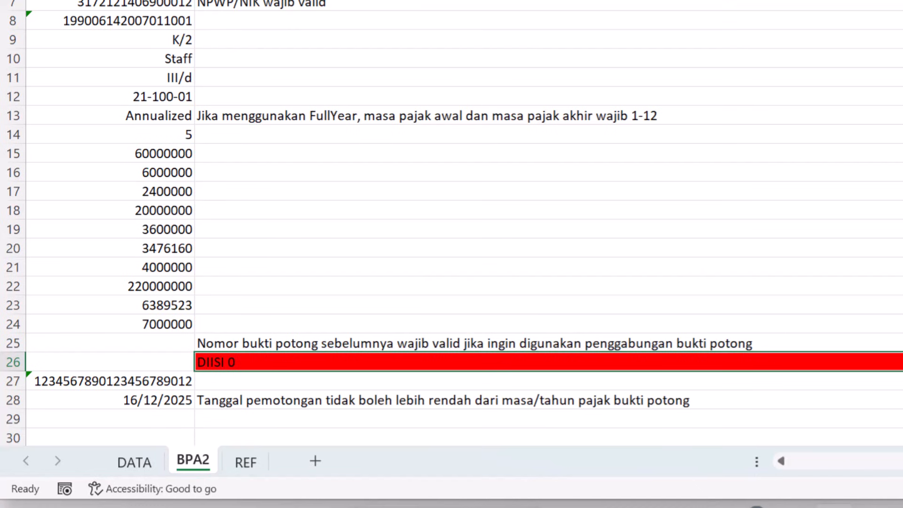
key("Right")
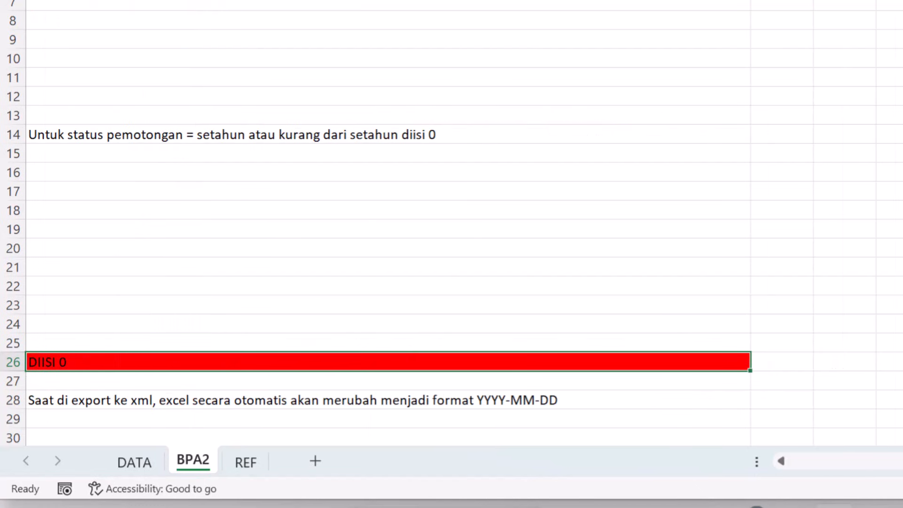
key("Left")
key("Left")
key("Left")
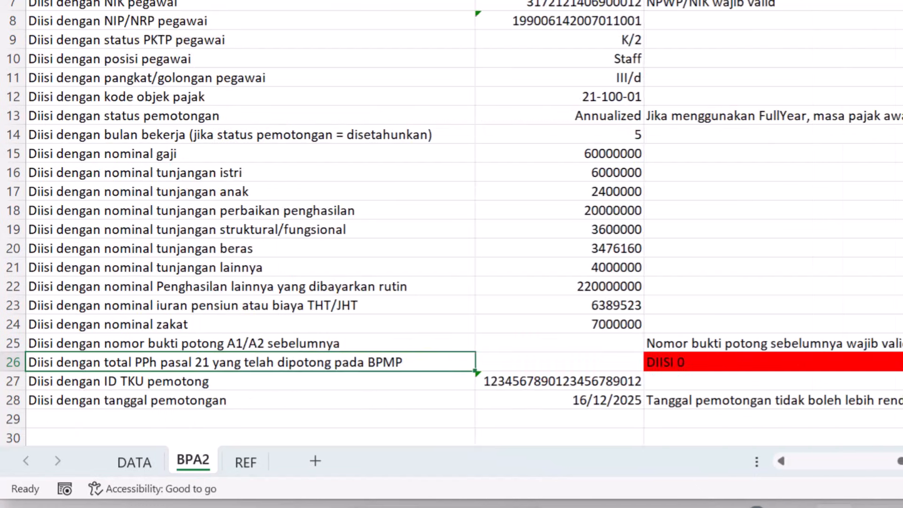
key("Left")
key("Left")
key("Right")
key("Right")
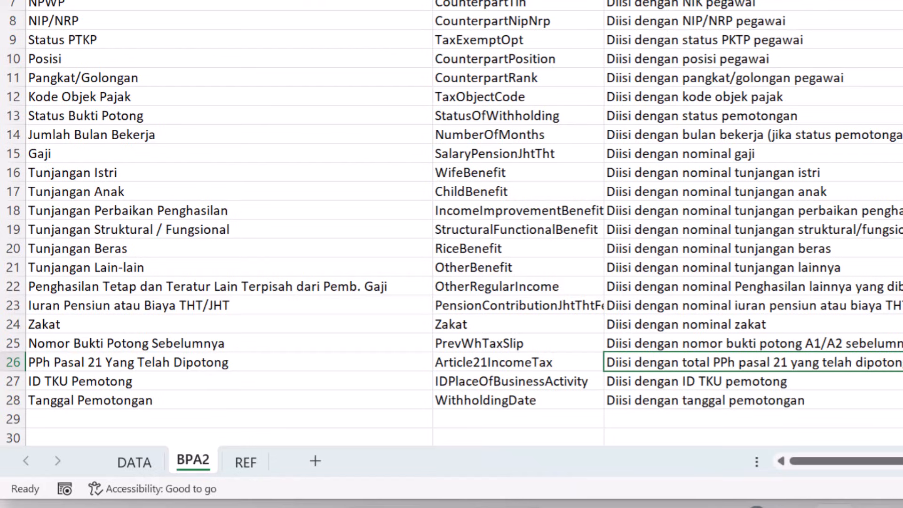
key("Right")
key("Right")
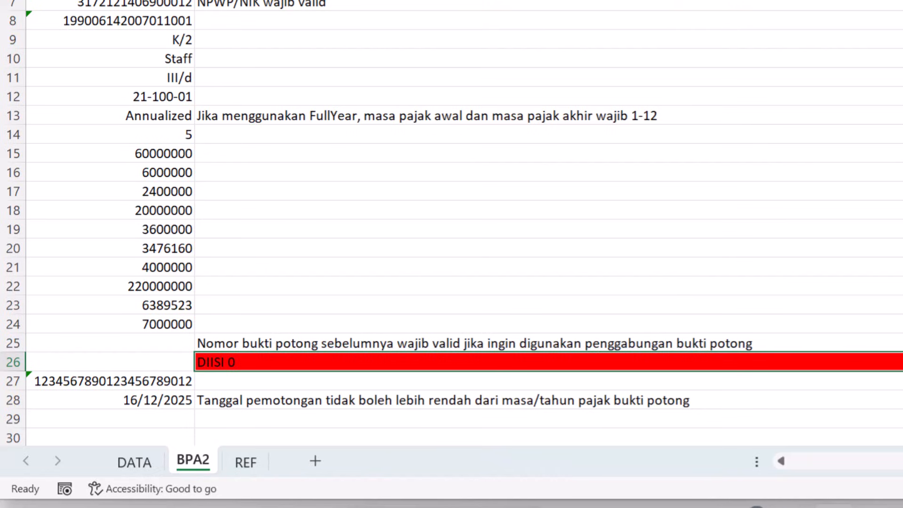
left_click(136, 461)
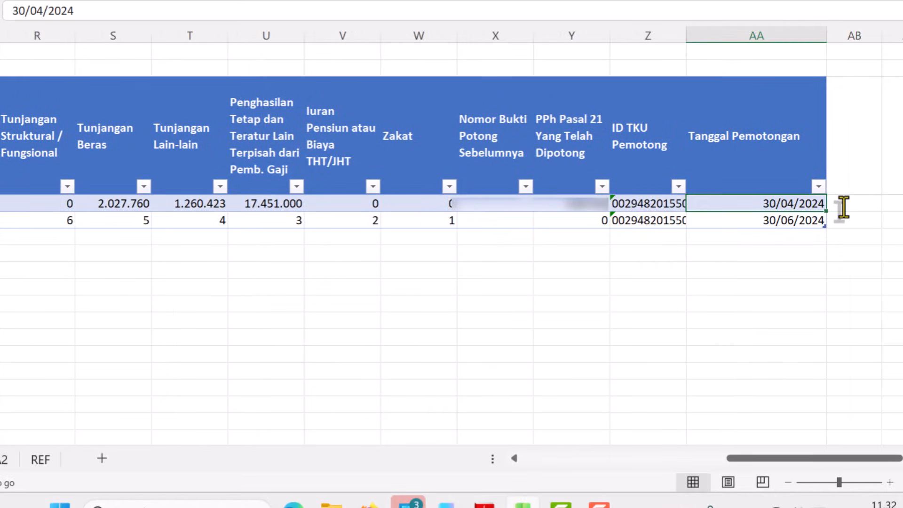
- Widen the ID TKU Pemotong column to fit its contents and color the first 16 digits of the row 4 ID red
key("Left")
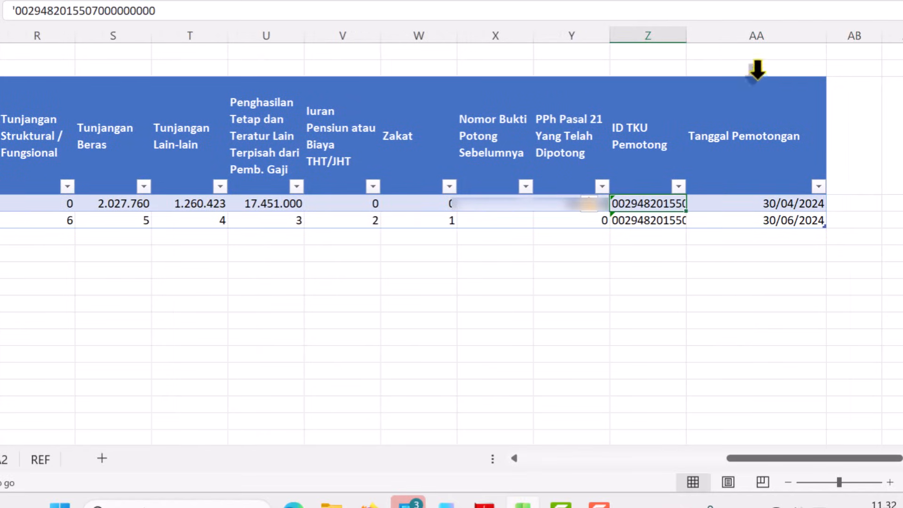
left_click_drag(686, 35, 806, 35)
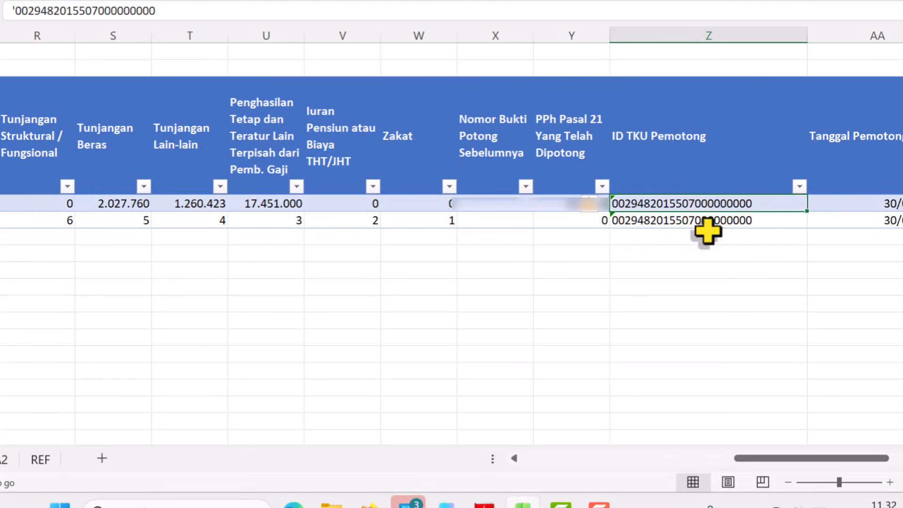
double_click(709, 202)
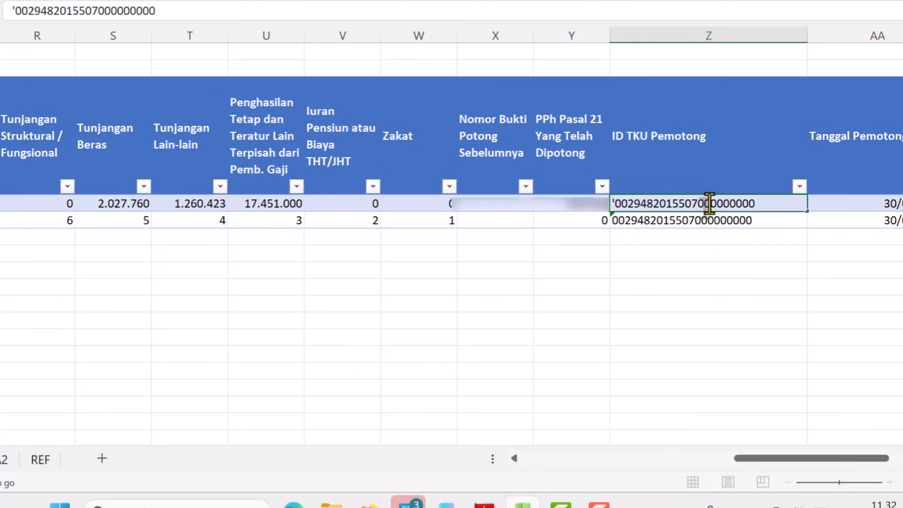
key("shift+Left")
key("shift+Left")
key("shift+Left")
key("shift+Left")
key("shift+Left")
key("shift+Left")
key("shift+Left")
key("shift+Left")
key("shift+Left")
key("shift+Left")
key("shift+Left")
key("shift+Left")
key("shift+Left")
key("shift+Left")
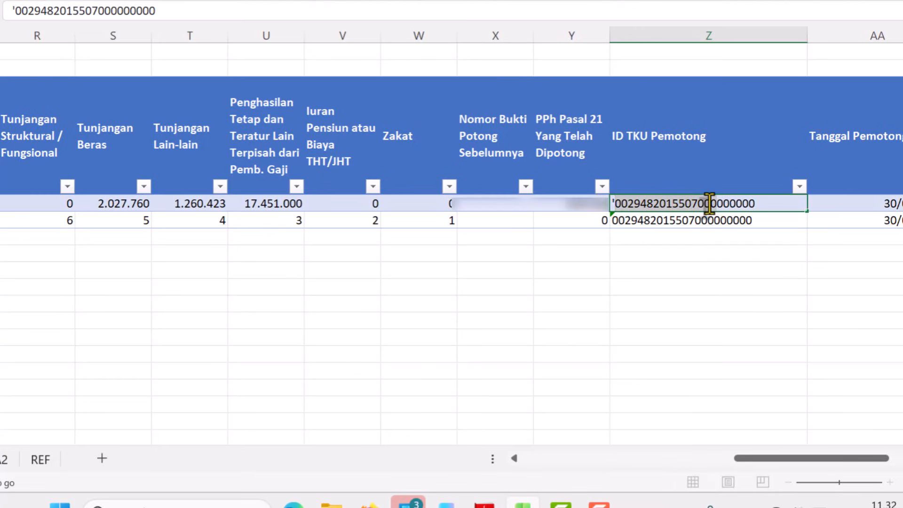
left_click(190, 0)
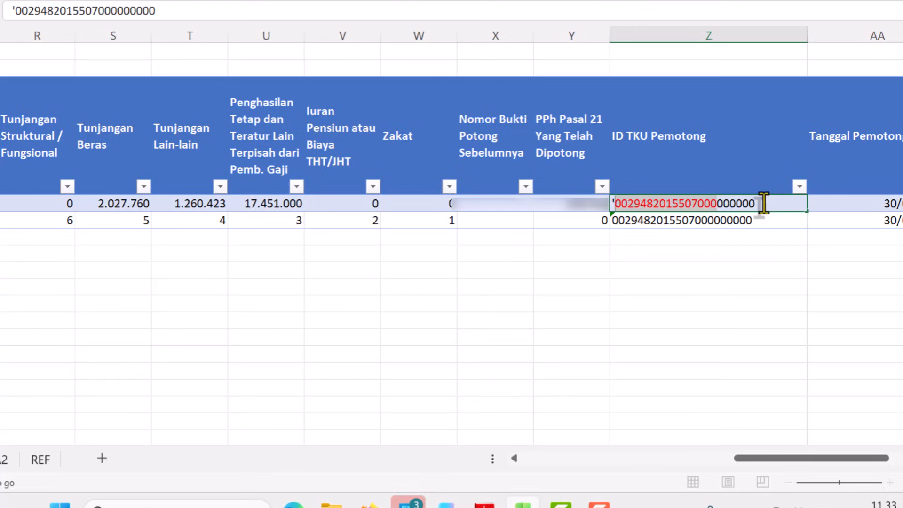
left_click(748, 230)
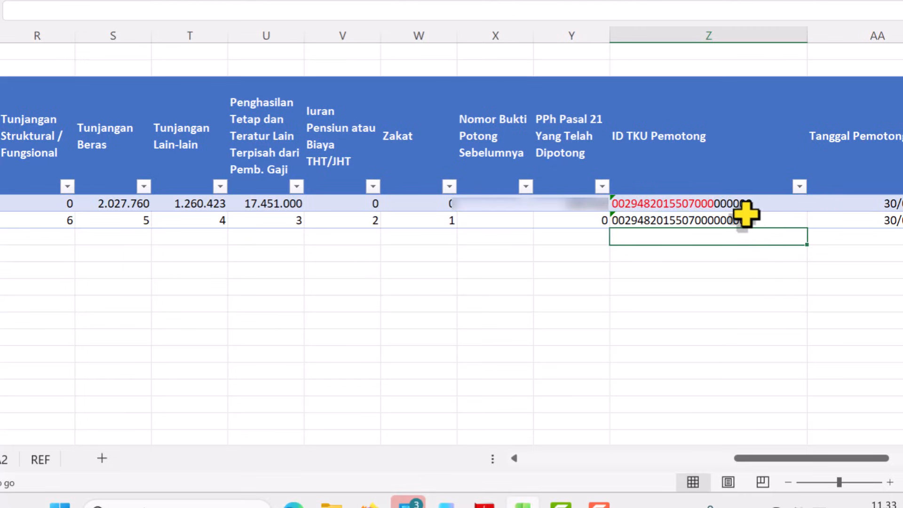
left_click(734, 204)
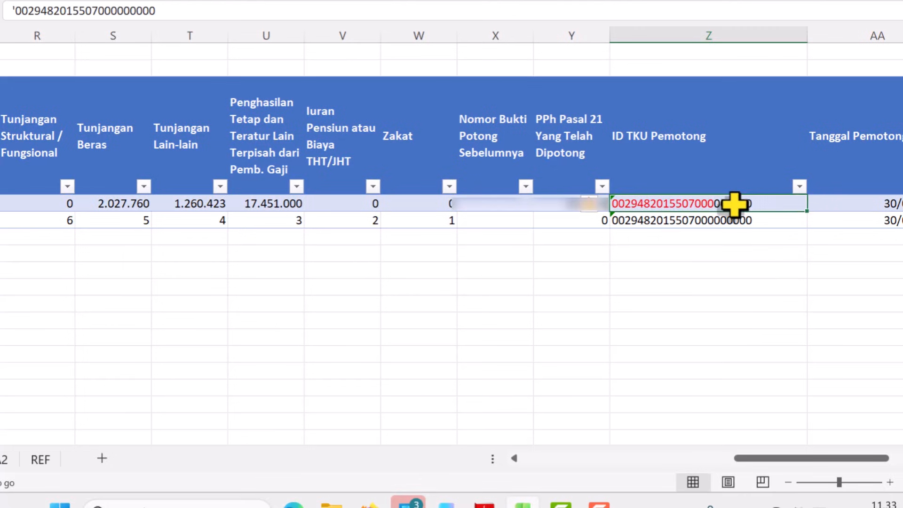
- Set Tanggal Pemotongan to 31/12/2025 in row 4 and copy the date to row 5
key("Right")
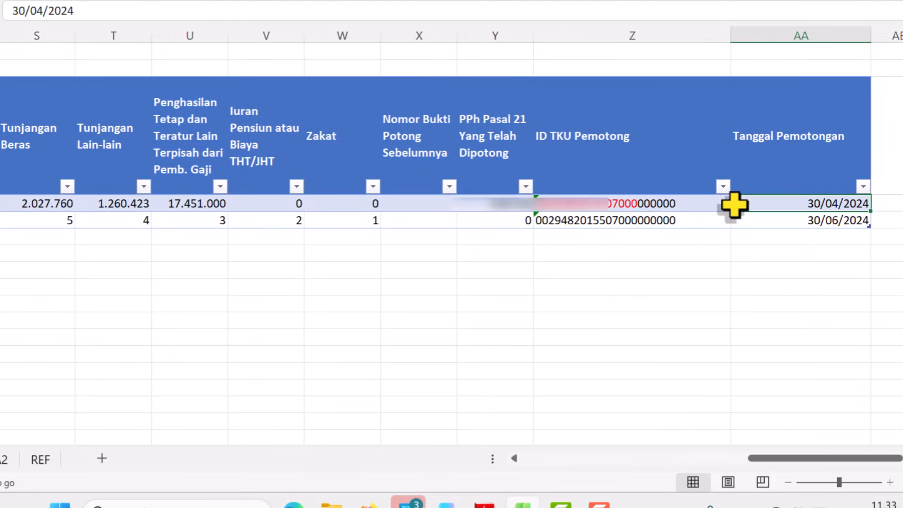
type("31")
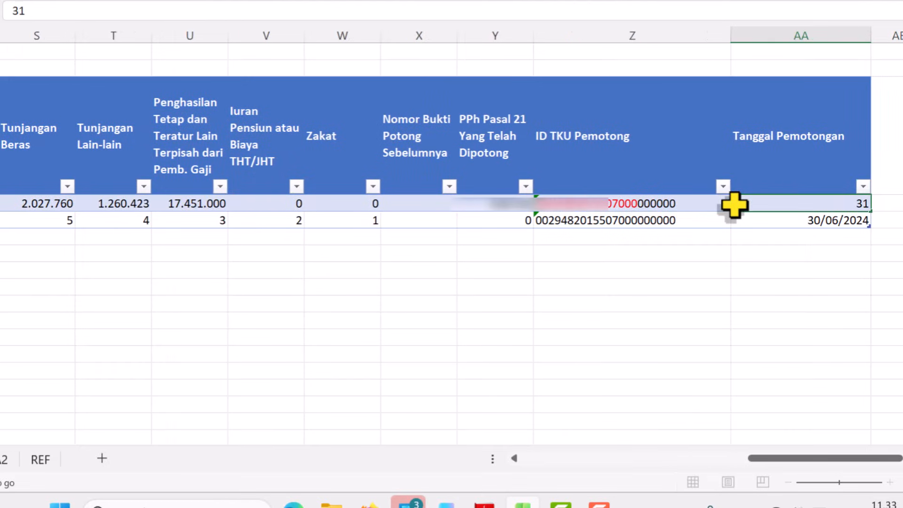
type("/12/2025")
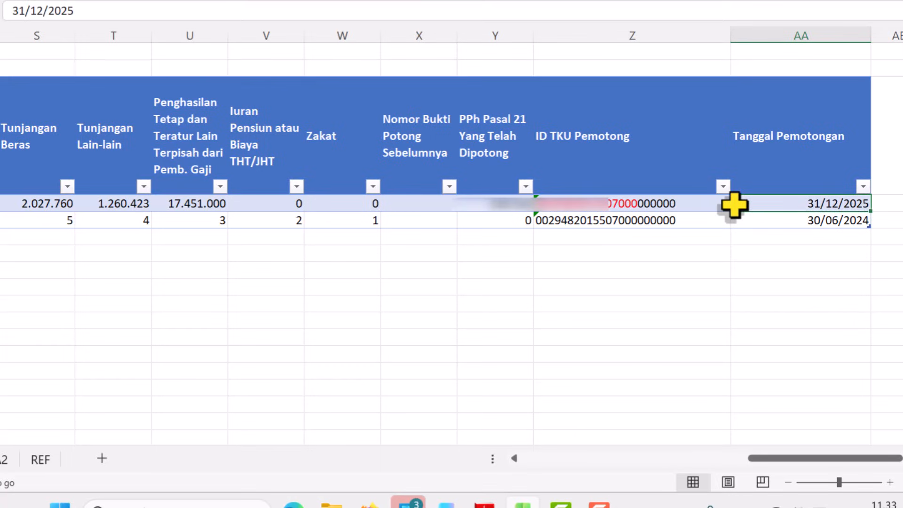
key("ctrl+c")
key("Down")
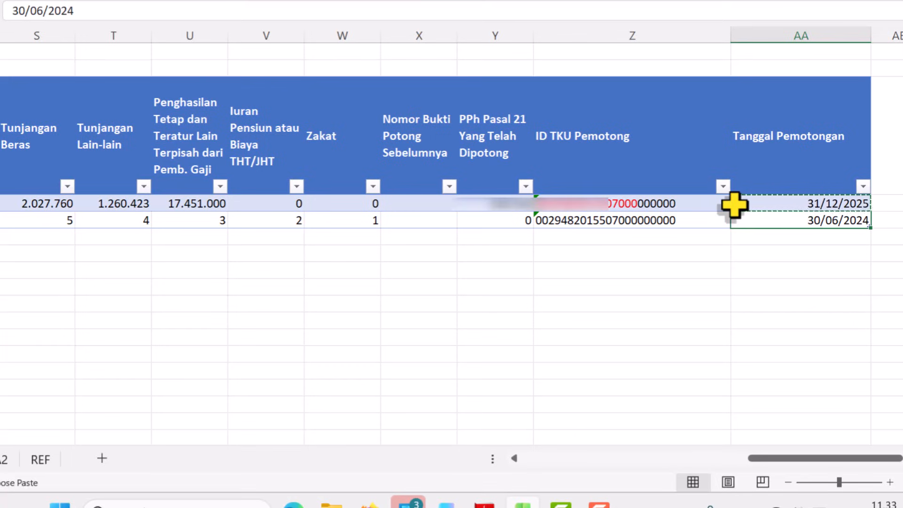
key("ctrl+v")
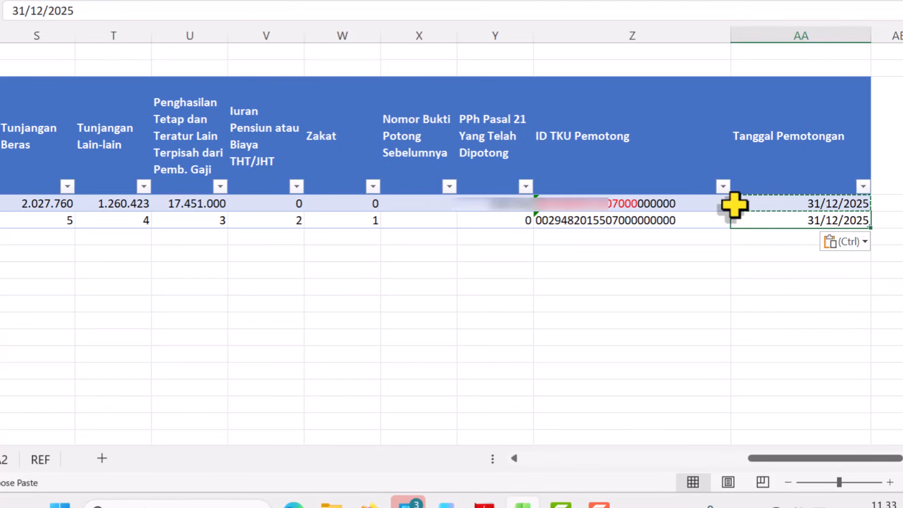
- Set row 5's Masa Pajak Awal to 7, Masa Pajak Akhir to 12 and Tahun Pajak to 2025
key("Left")
key("Left")
key("Left")
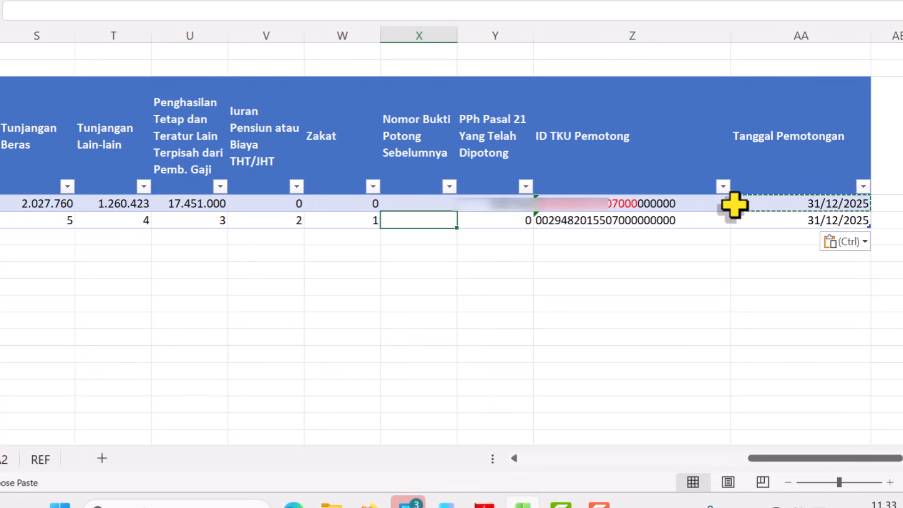
key("Left")
key("Left")
key("Left")
key("Left")
key("Left")
key("Left")
key("Left")
key("Left")
key("Left")
key("Left")
key("Left")
key("Left")
key("Left")
key("Left")
key("Left")
key("Left")
key("Left")
key("Left")
key("Left")
key("Left")
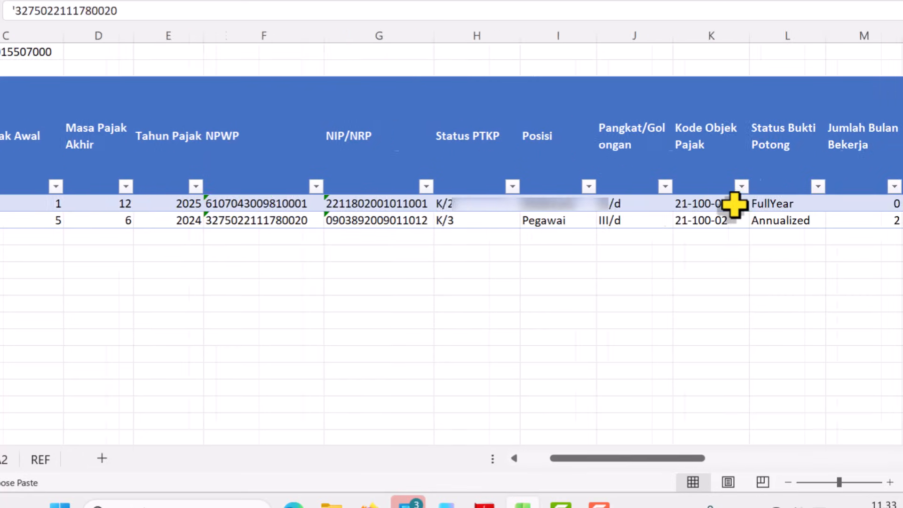
key("Left")
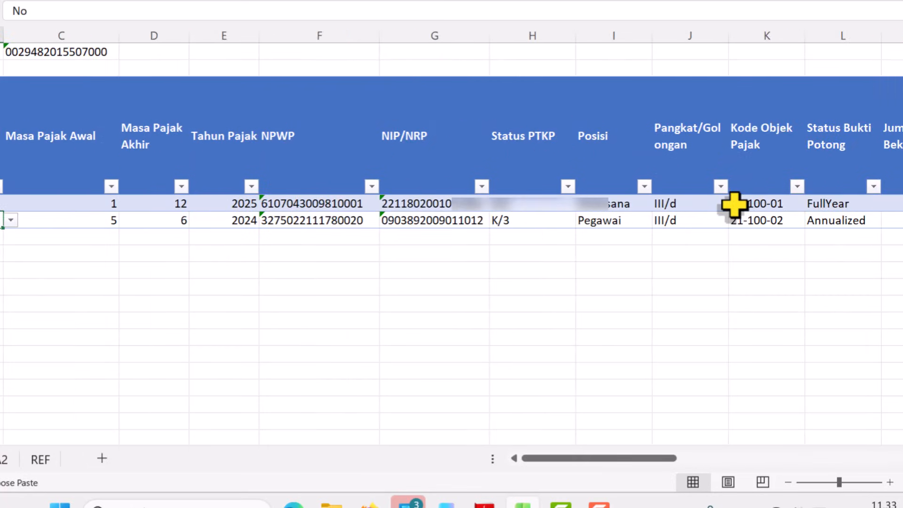
key("Right")
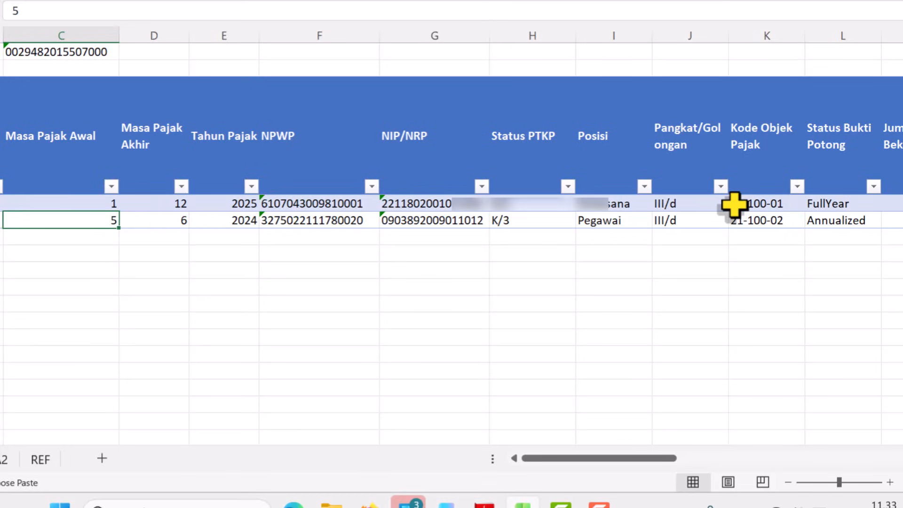
type("7")
key("Tab")
type("12")
key("Tab")
type("2025")
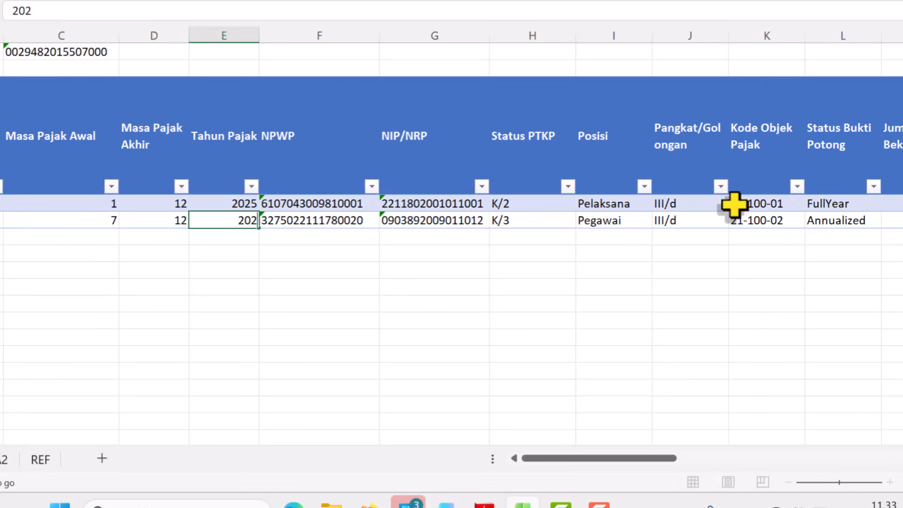
- Set Kode Objek Pajak in row 5 to 21-100-01
key("Tab")
key("Tab")
key("Tab")
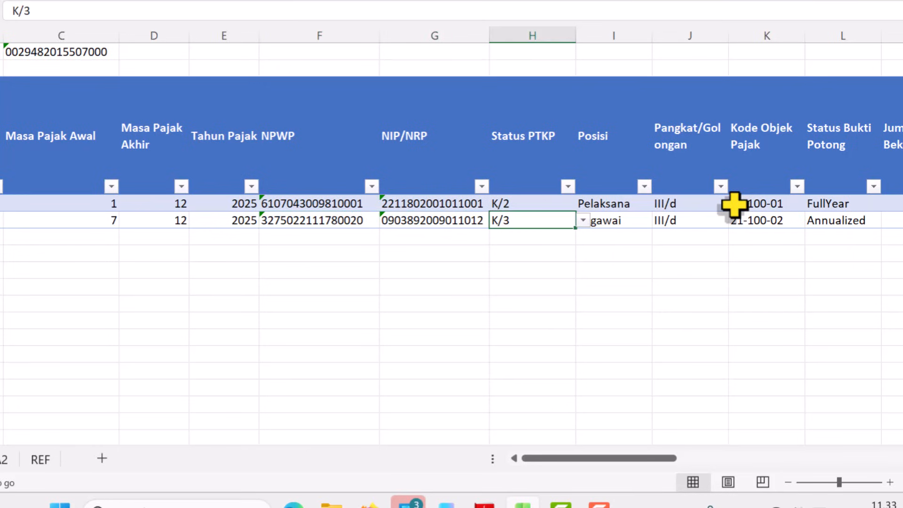
key("Tab")
key("Tab")
key("Tab")
key("Tab")
key("Tab")
key("Tab")
key("Tab")
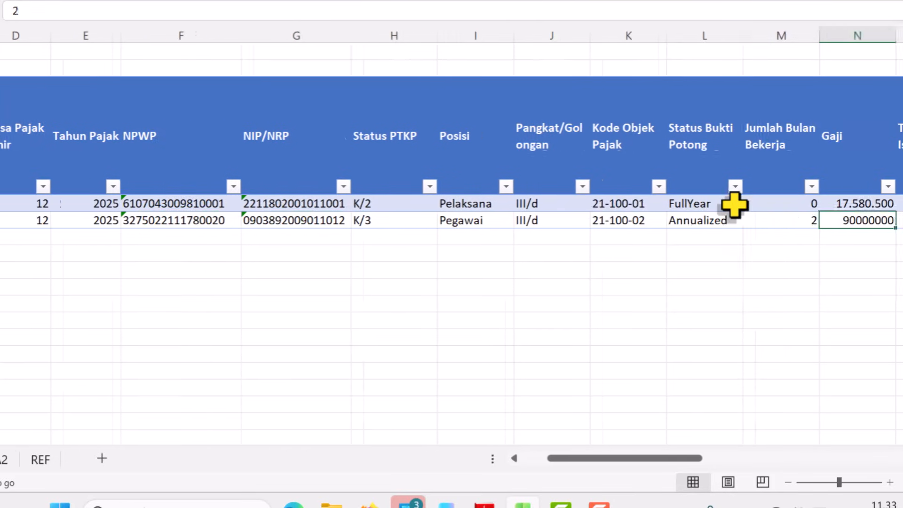
key("shift+Tab")
key("shift+Tab")
key("shift+Tab")
key("shift+Tab")
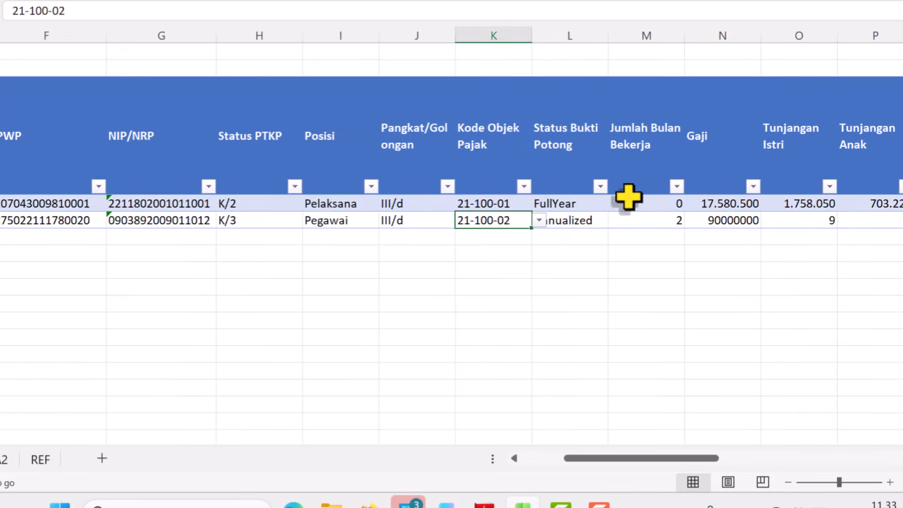
left_click(539, 221)
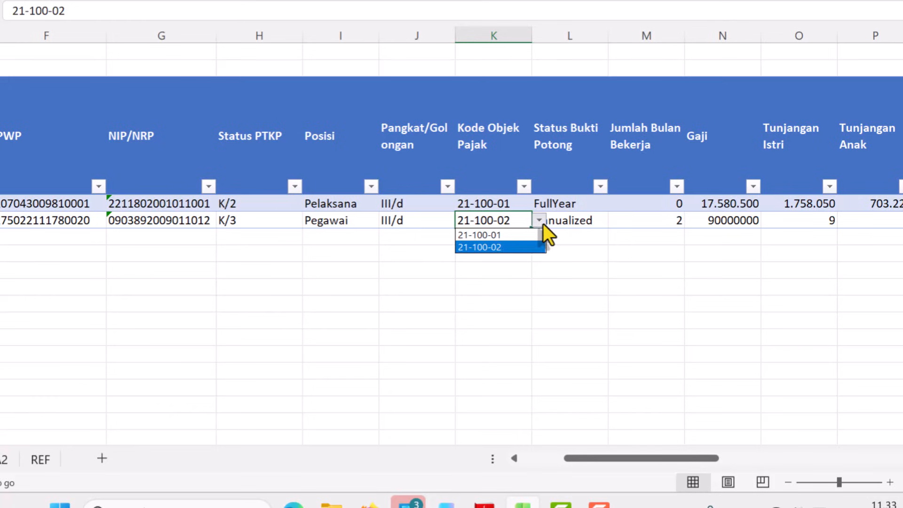
left_click(500, 235)
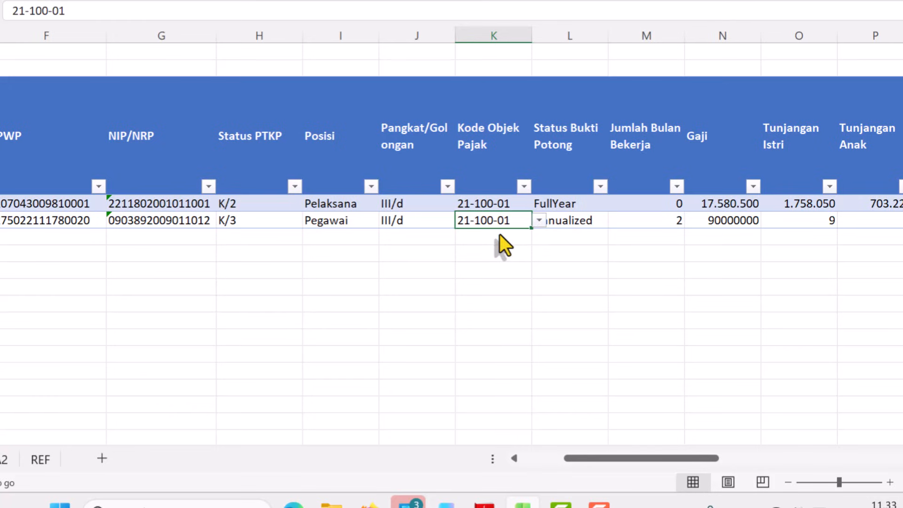
- Set Status Bukti Potong to PartialYear and Jumlah Bulan Bekerja to 0 in row 5
left_click(571, 249)
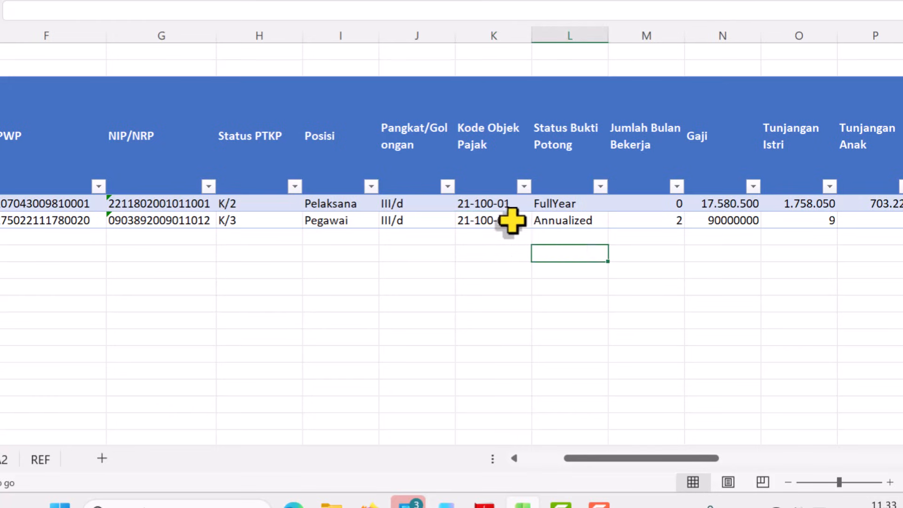
left_click(584, 222)
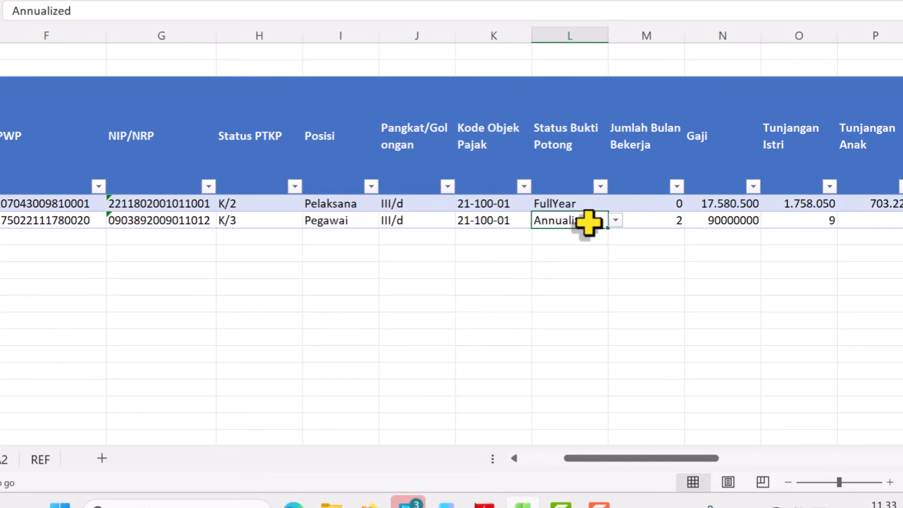
left_click(615, 221)
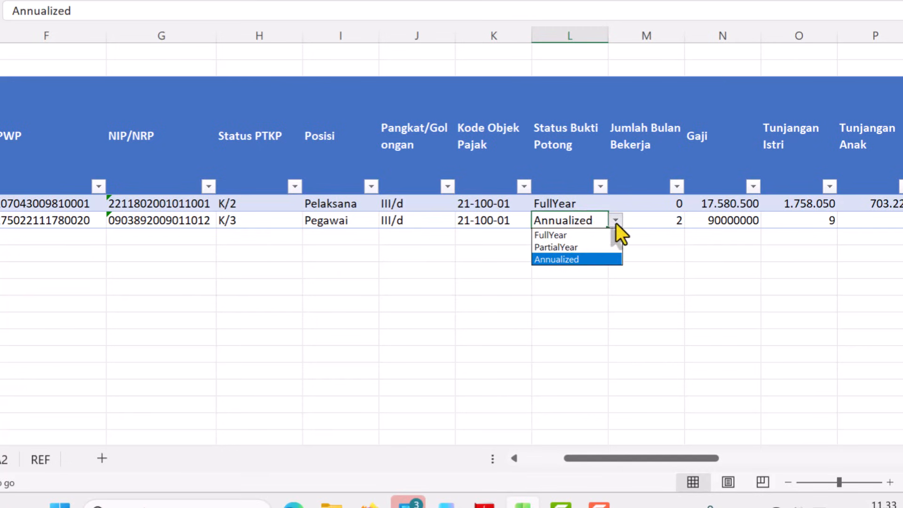
left_click(571, 250)
key("Left")
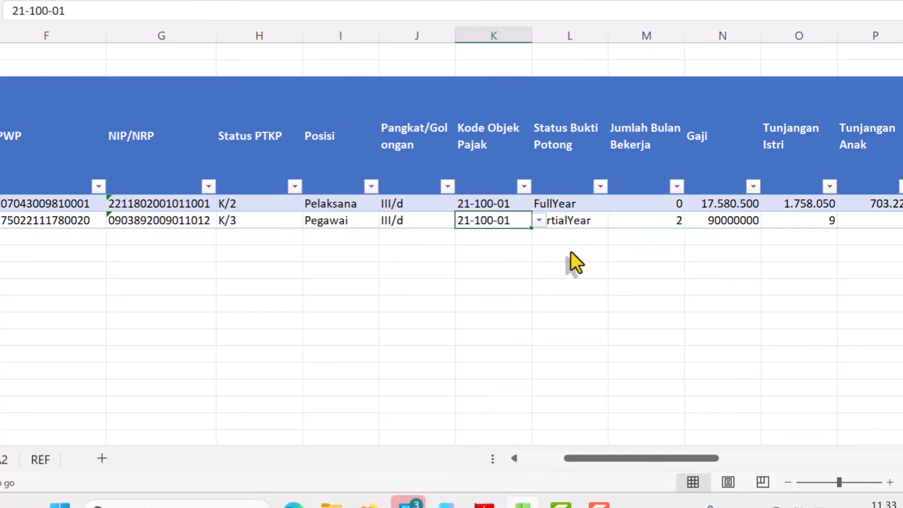
key("Right")
key("Right")
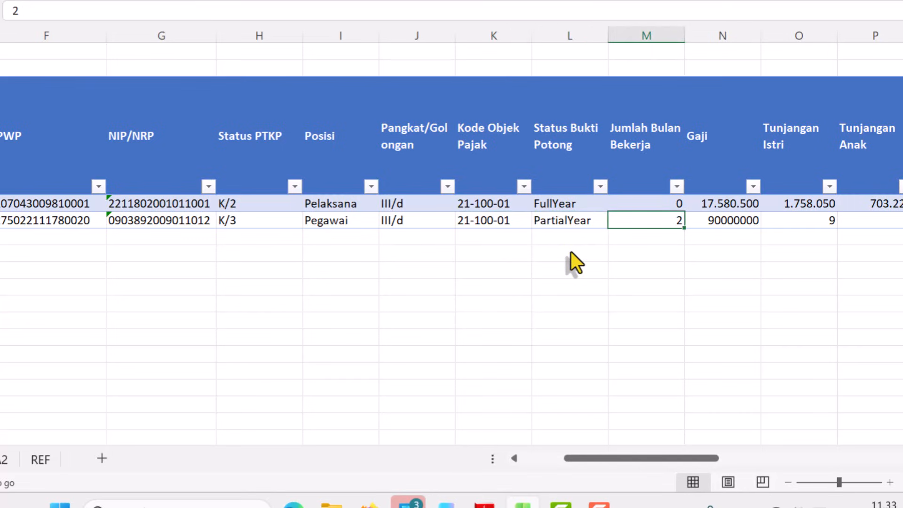
type("0")
key("Return")
- Review the salary and allowance columns of row 5, from Gaji to Tunjangan Beras, and return to the start of the row
key("Up")
key("Right")
key("Right")
key("Right")
key("Right")
key("Right")
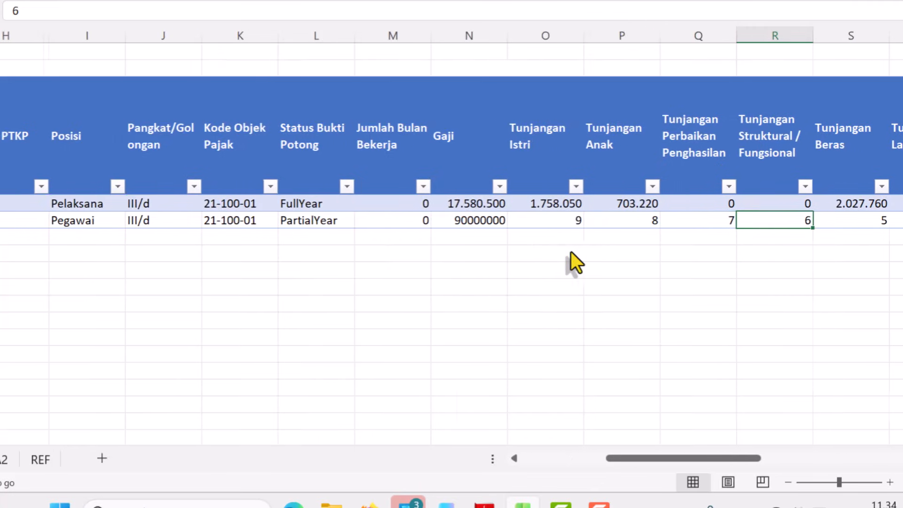
key("Left")
key("Left")
key("Left")
key("Left")
key("Right")
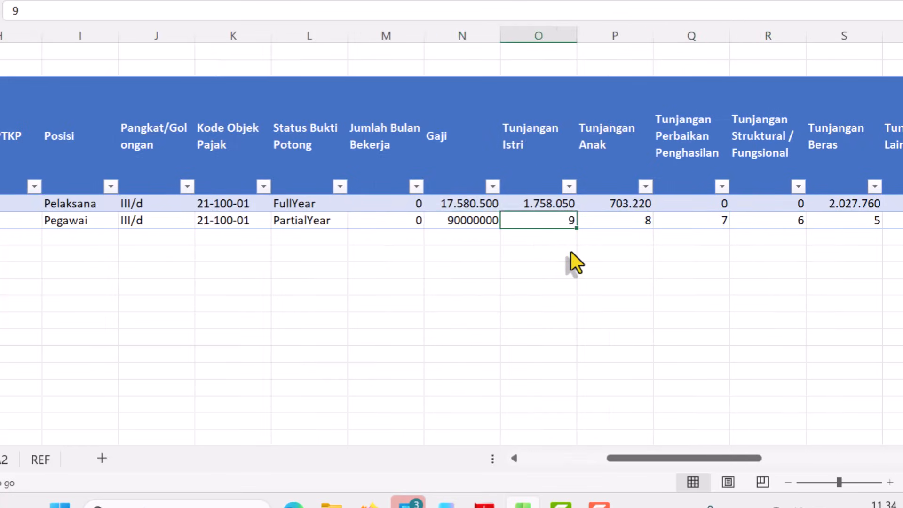
key("Right")
key("Right")
key("Right")
key("Right")
key("Right")
key("Right")
key("Right")
key("Right")
key("Right")
key("Right")
key("Right")
key("Right")
key("Right")
key("Left")
key("Left")
key("Left")
key("Left")
key("Left")
key("Left")
key("Left")
key("Left")
key("Left")
key("Left")
key("Left")
key("Left")
key("Left")
key("Left")
key("Left")
key("Left")
key("Left")
key("Left")
key("Left")
key("Left")
key("Left")
key("Left")
key("Left")
key("Left")
key("Left")
key("Left")
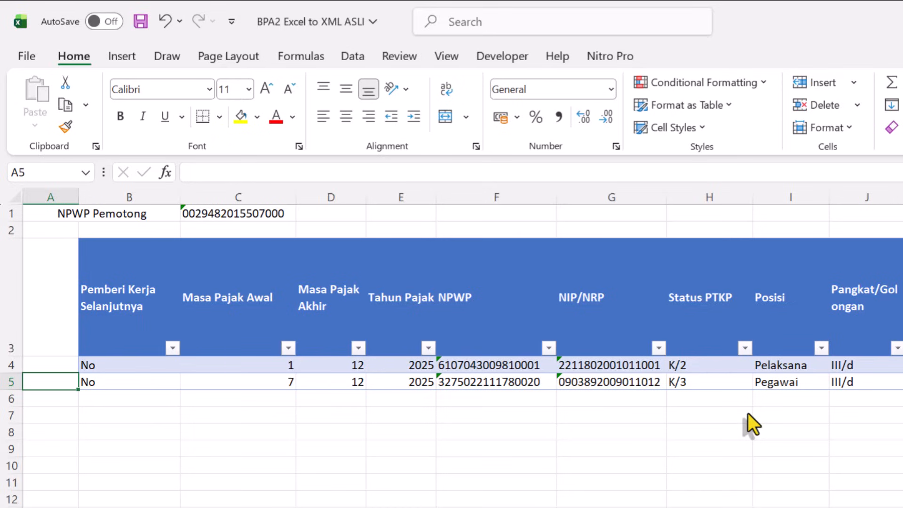
- Verify in the Excel ribbon customization options that Developer is enabled among the main tabs
left_click(503, 59)
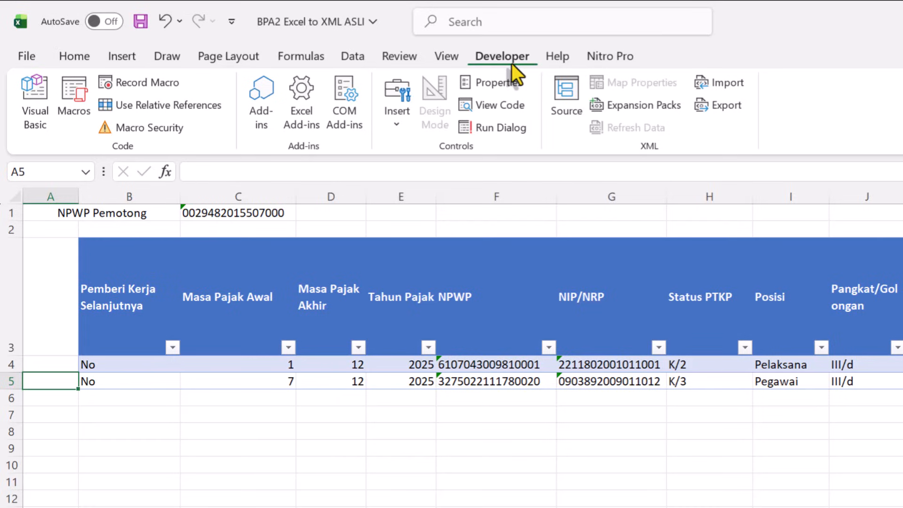
left_click(23, 58)
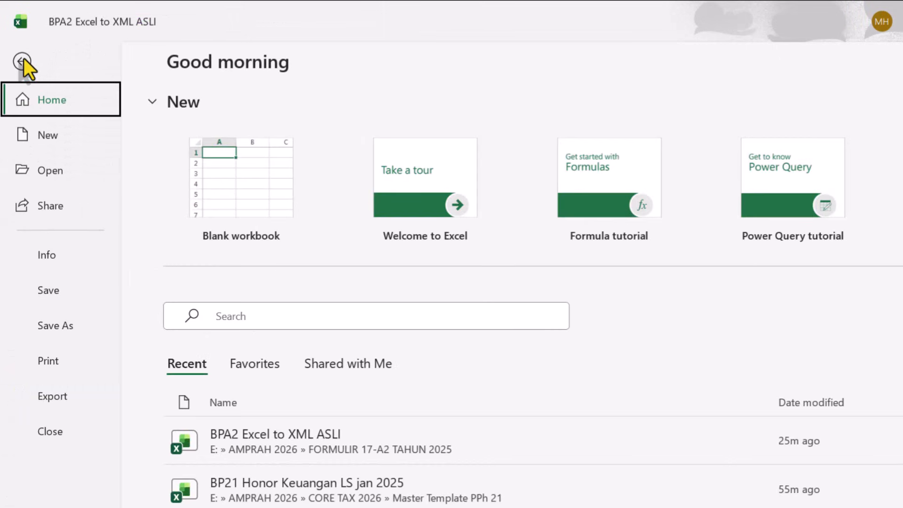
left_click(46, 507)
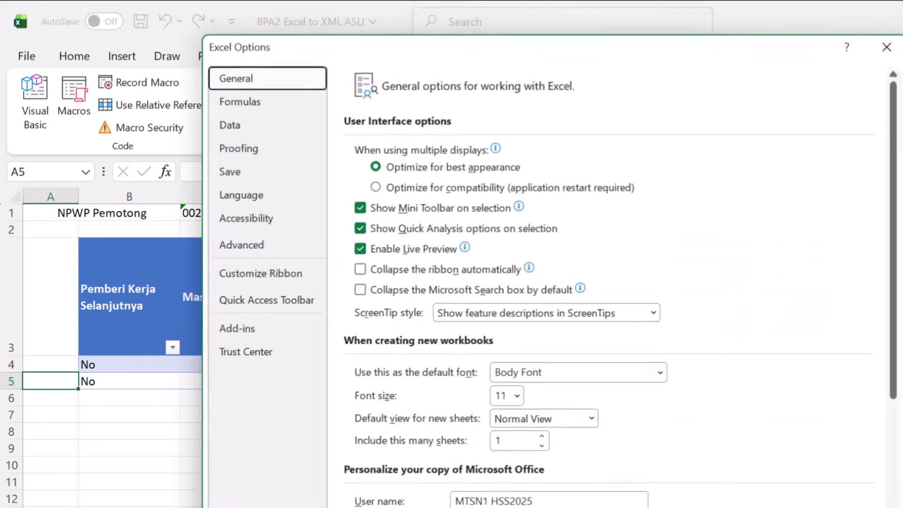
left_click(254, 278)
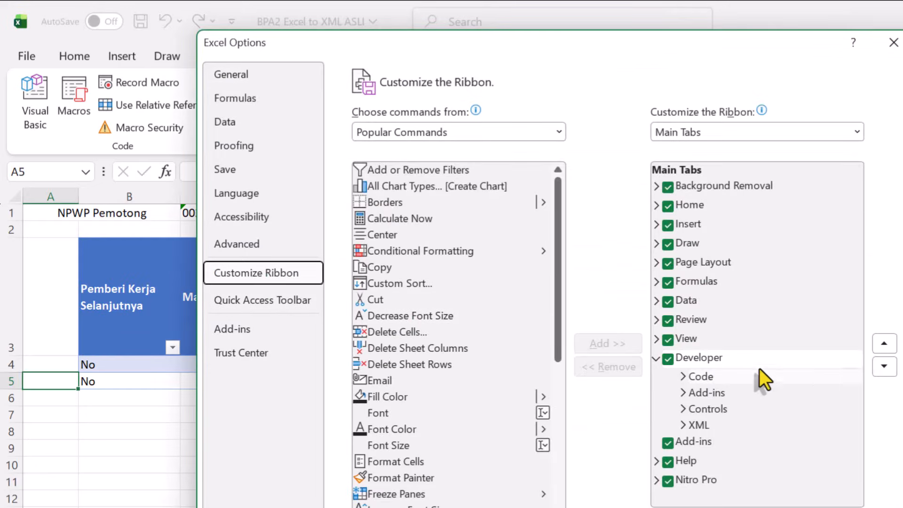
left_click(667, 360)
left_click(667, 359)
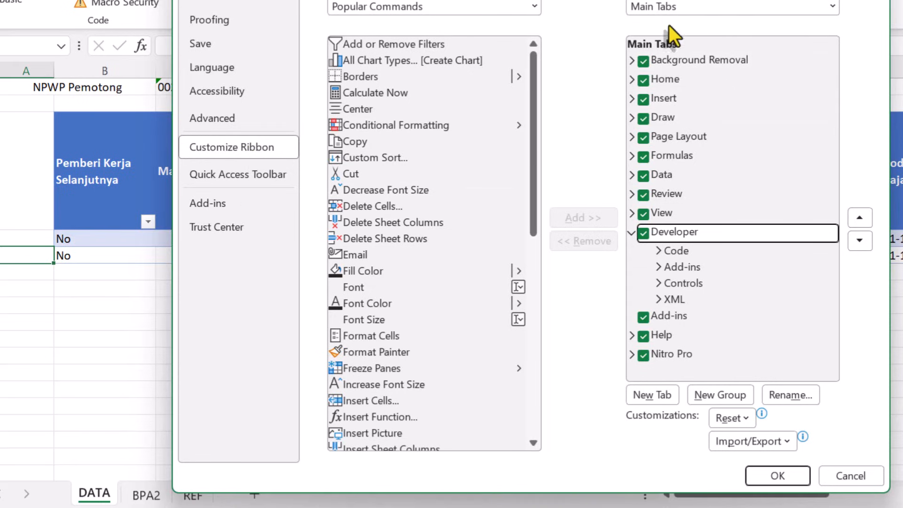
left_click(787, 475)
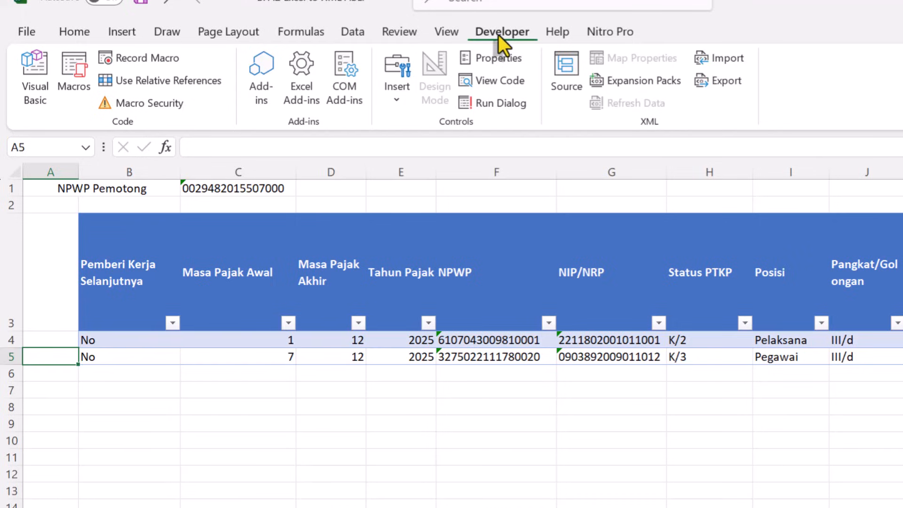
- Export the slip data as an XML file named BPA2 contoh in the Documents folder
left_click(722, 82)
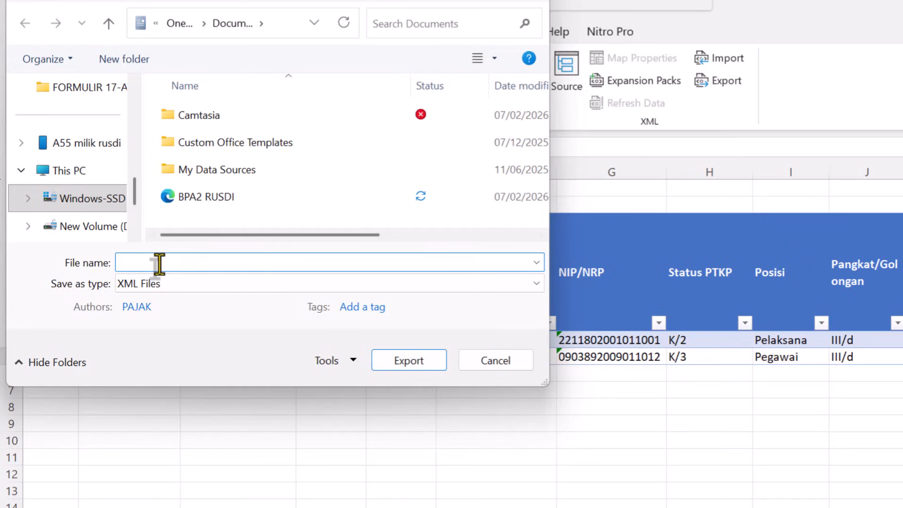
type("BPA2 ")
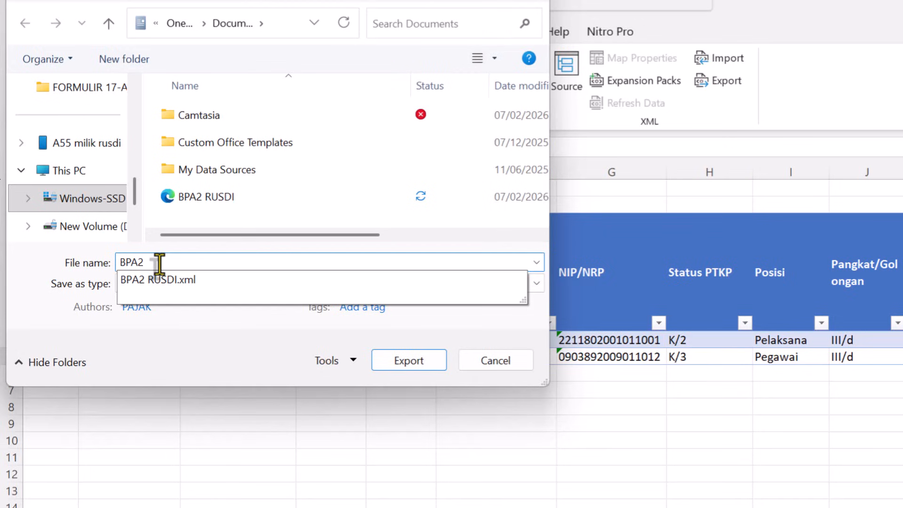
type("contoh")
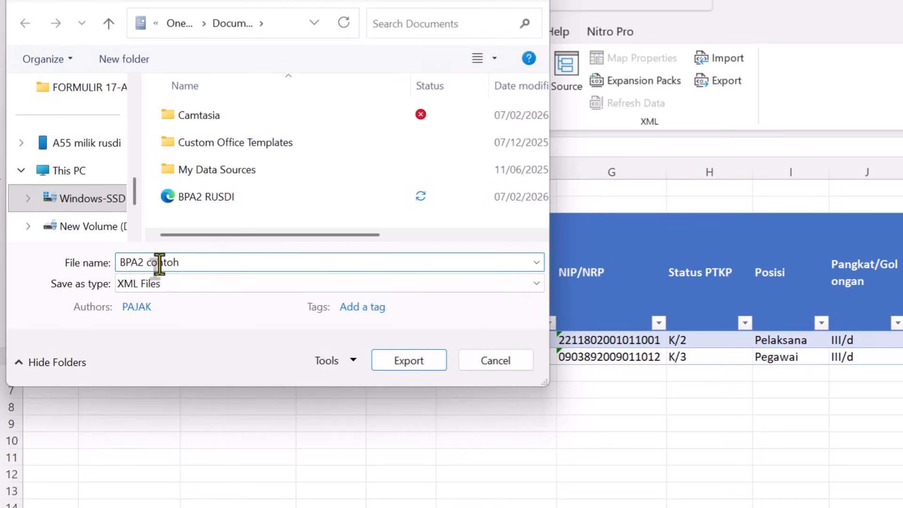
left_click(420, 360)
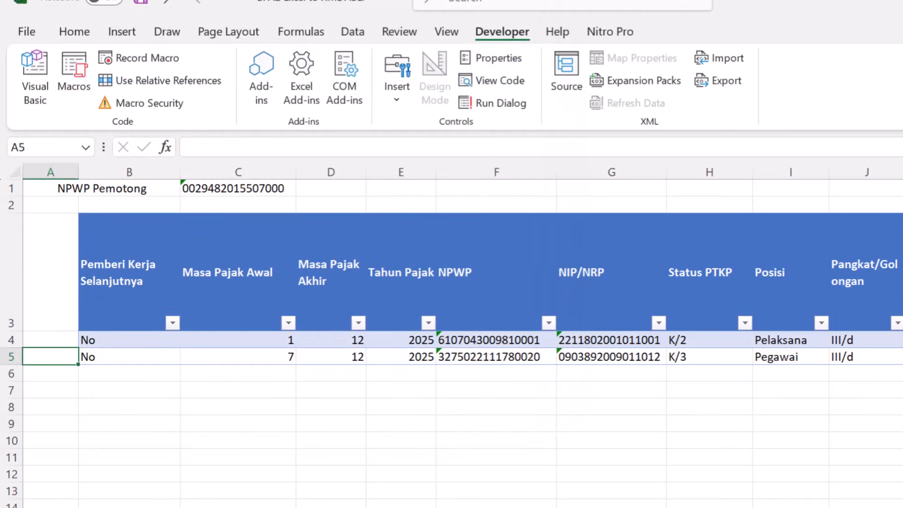
- Switch to Coretax and import the BPA2 XML file bearing a person's name from Documents into the not-issued eBupot BPA2 list
mouse_move(549, 507)
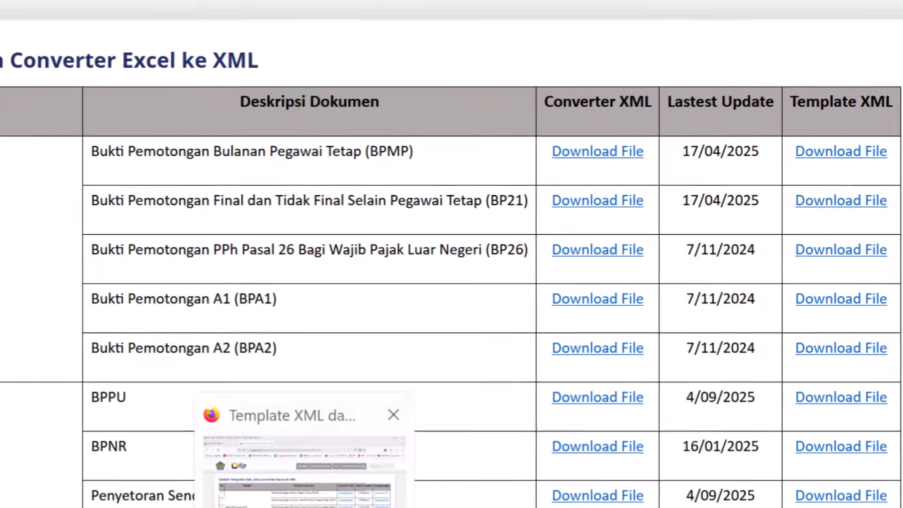
left_click(305, 503)
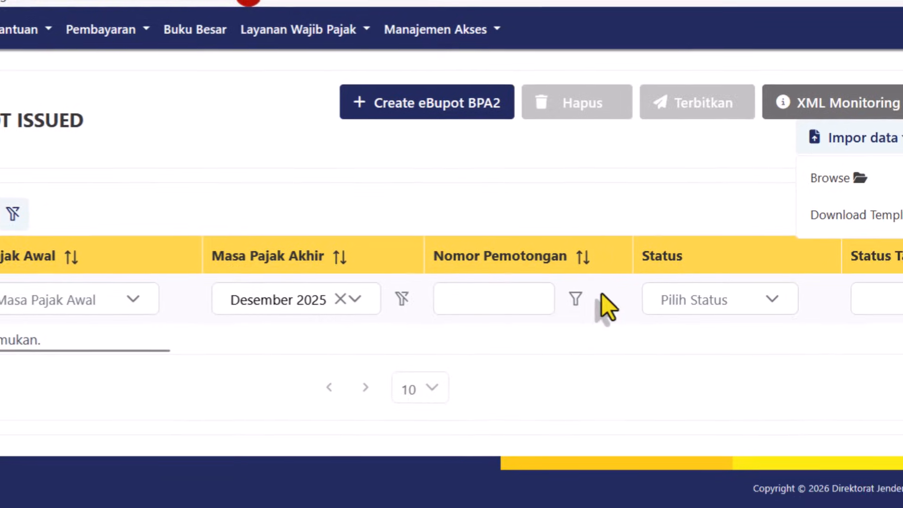
left_click(96, 142)
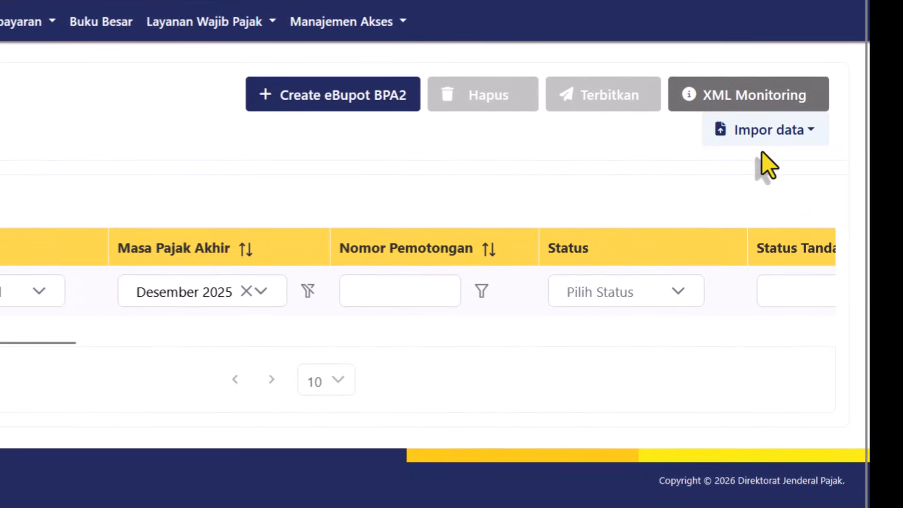
left_click(746, 152)
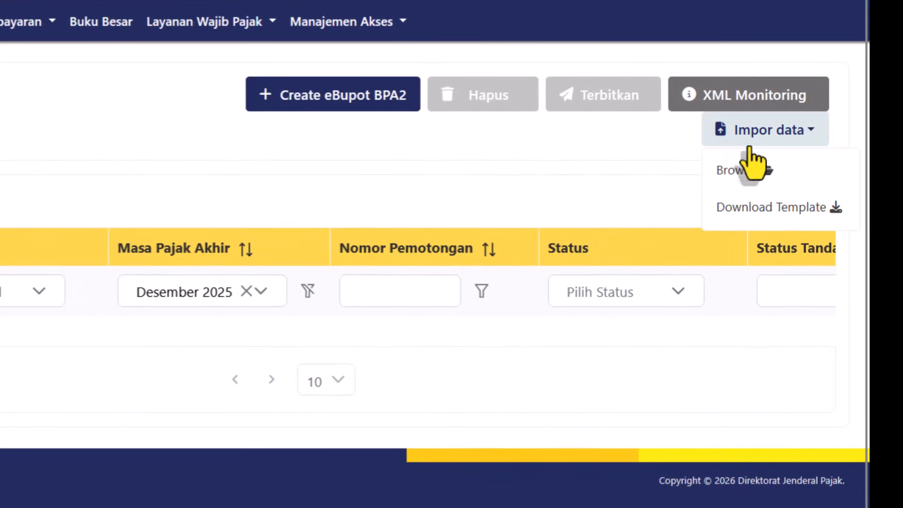
left_click(753, 184)
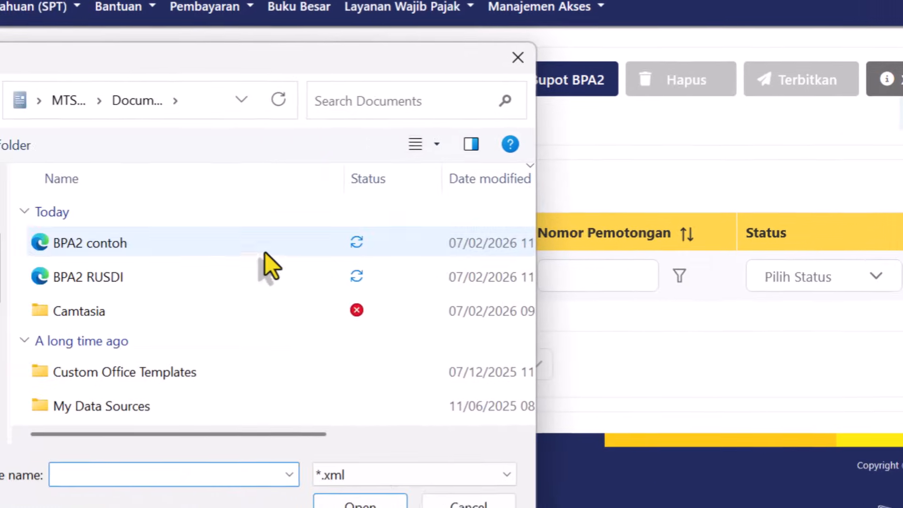
double_click(64, 278)
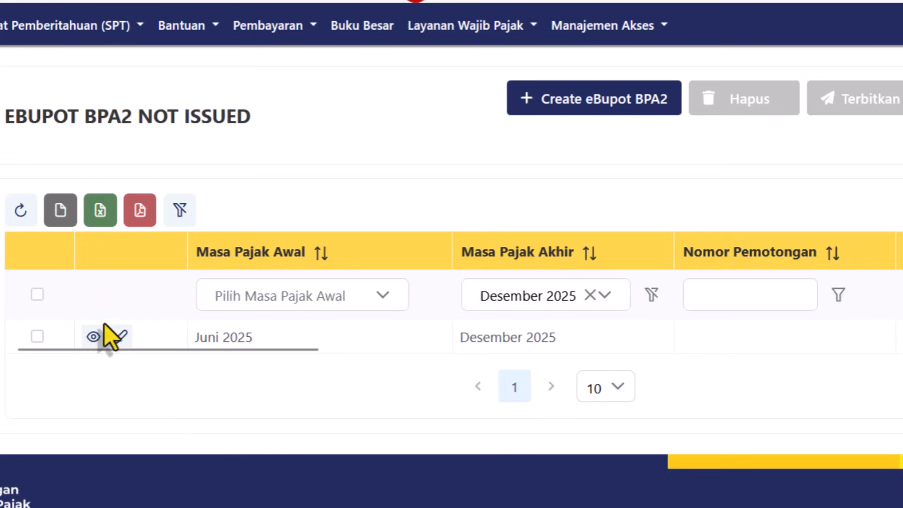
- Issue all listed BPA2 slips, signing with Kode Otorisasi DJP as provider and the signer's password in Kata Sandi Penandatangan
left_click(38, 295)
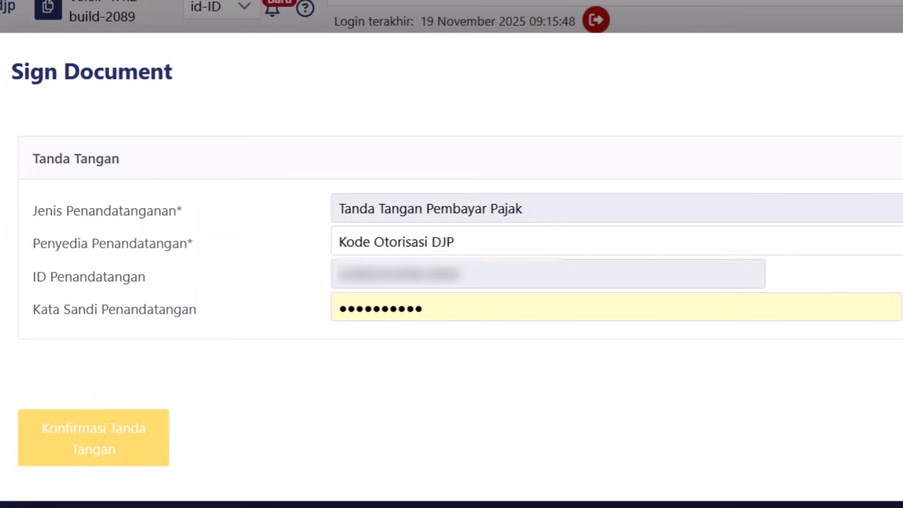
left_click(375, 242)
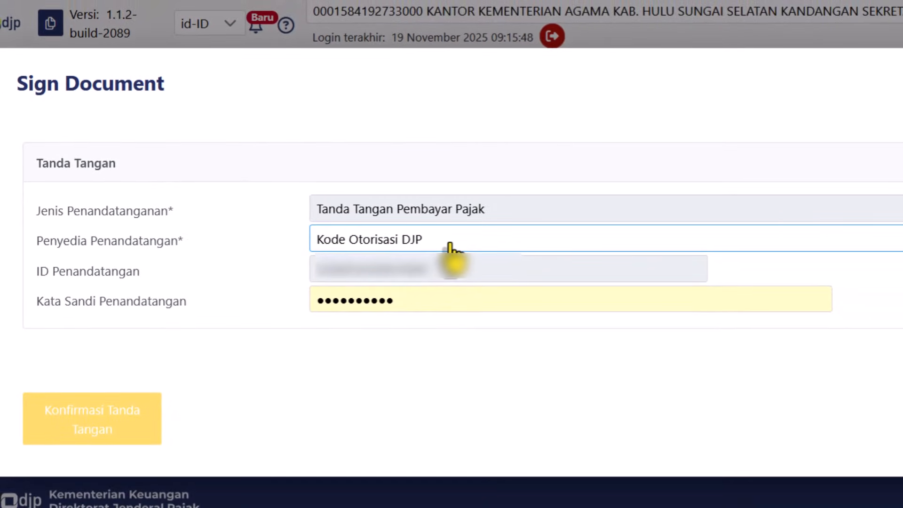
left_click(418, 307)
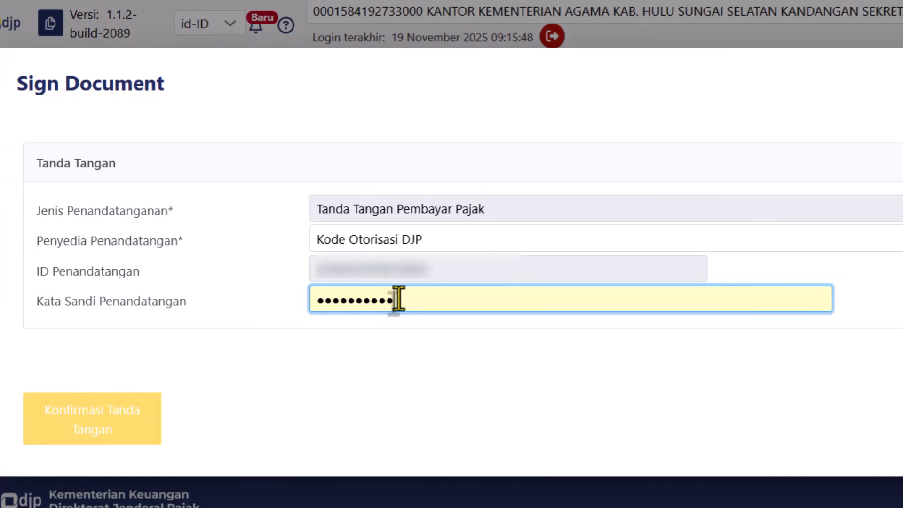
left_click(74, 422)
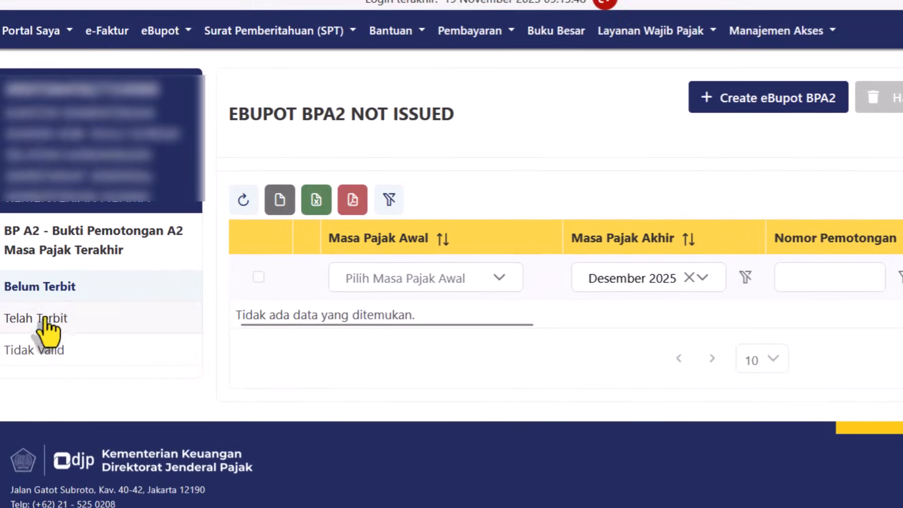
- Show the issued BPA2 slips (Telah Terbit) and open the PDF of the Juni 2025 to Desember 2025 slip
left_click(49, 324)
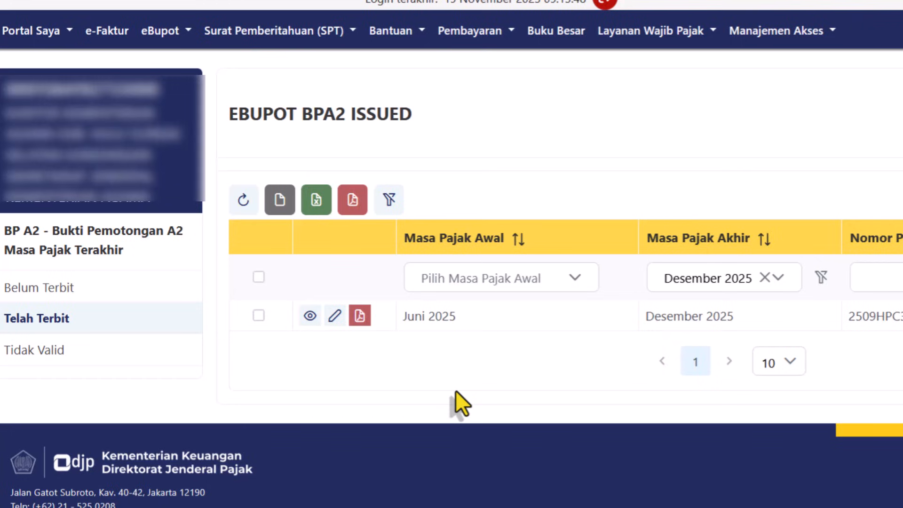
left_click(367, 315)
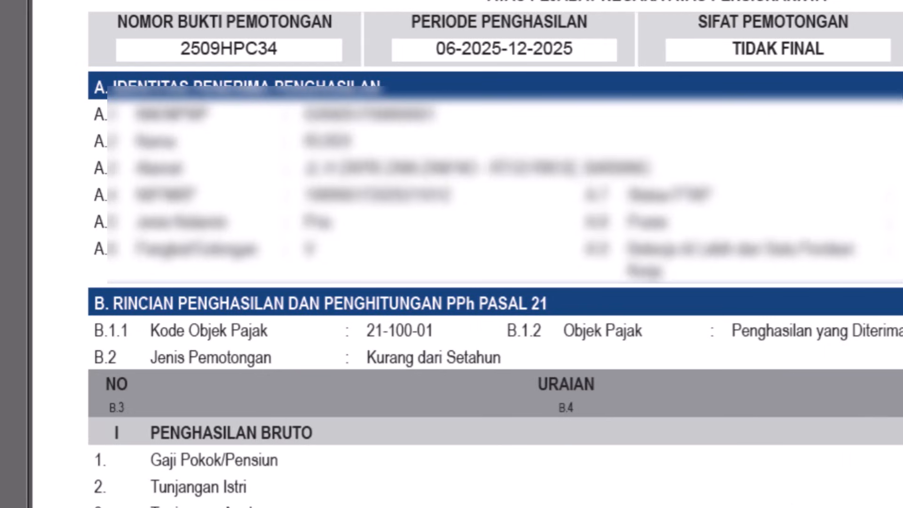
- Switch to the source slip PDF bearing the employee's name in Adobe Acrobat and view its recipient identity and gross income sections
mouse_move(691, 464)
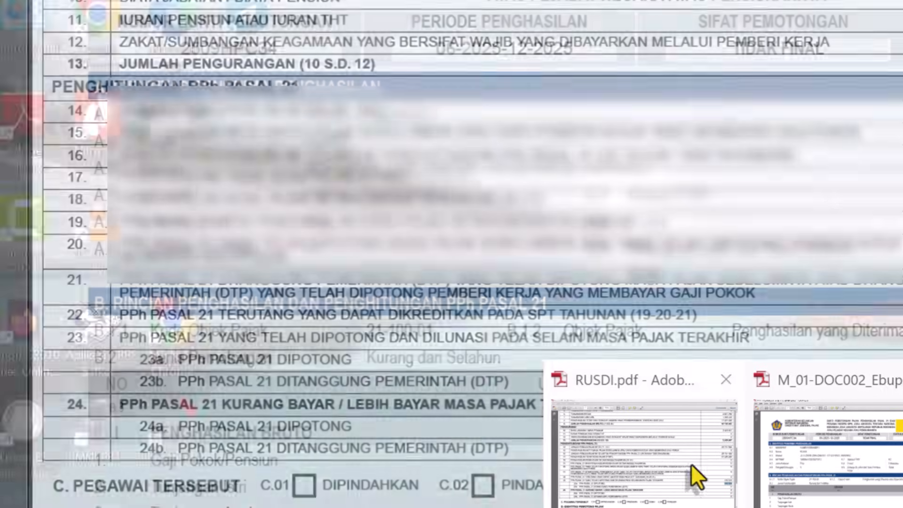
left_click(636, 466)
scroll(451, 254, "up", 10)
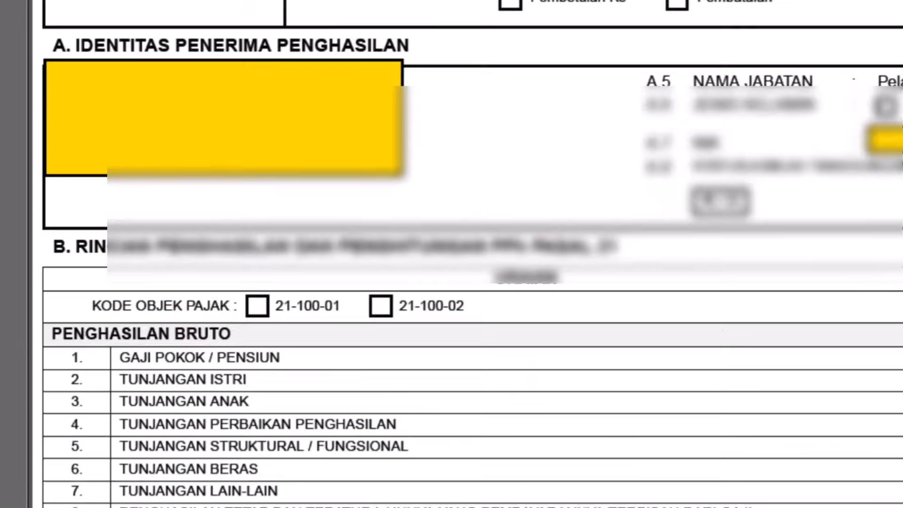